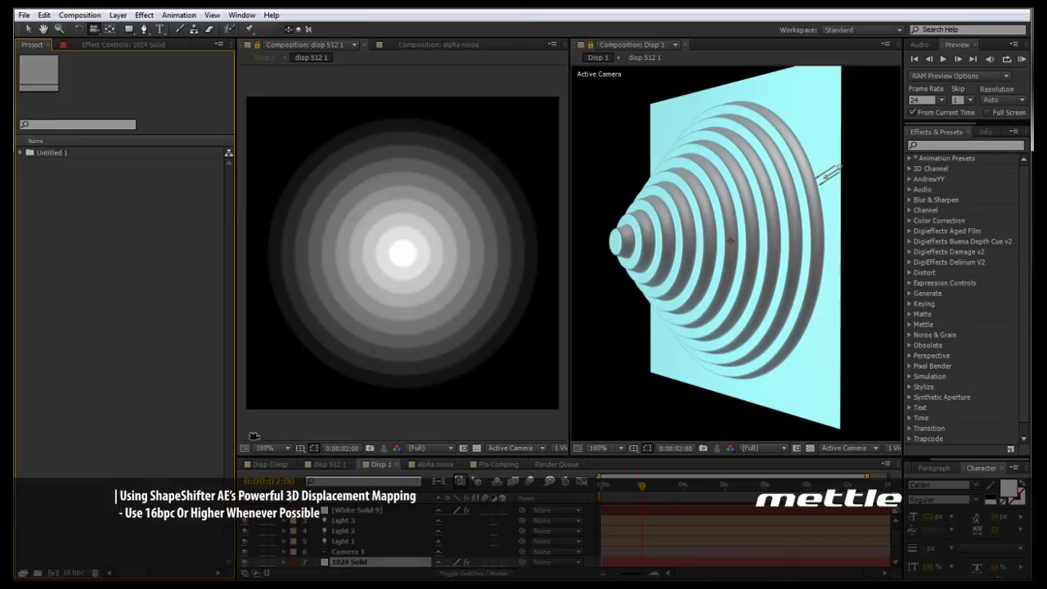
# Review the project's colour depth options in the project settings and keep 16 bits per channel.
pyautogui.click(75, 573)
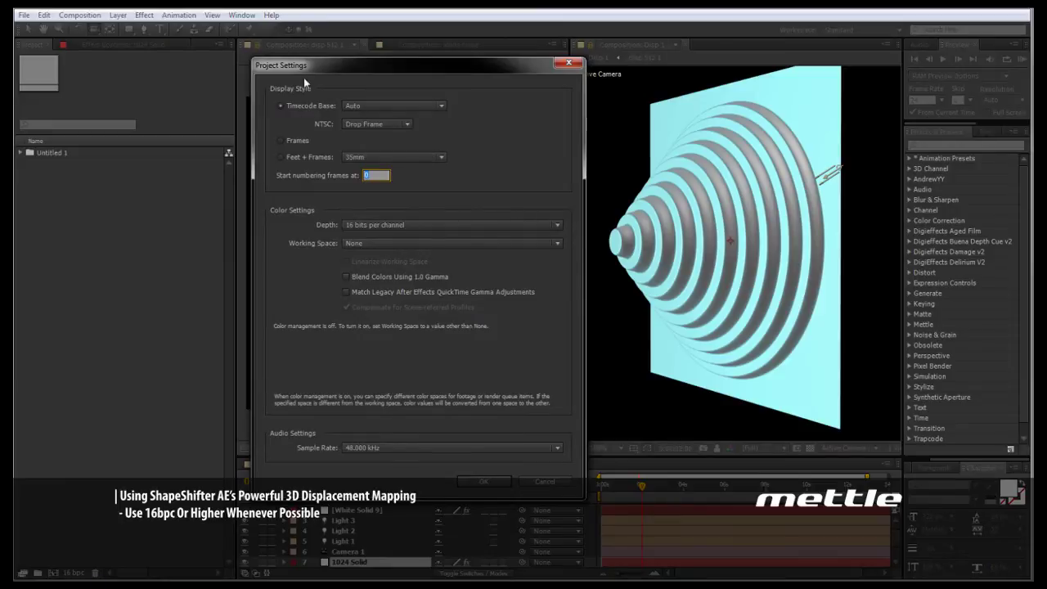
pyautogui.click(394, 224)
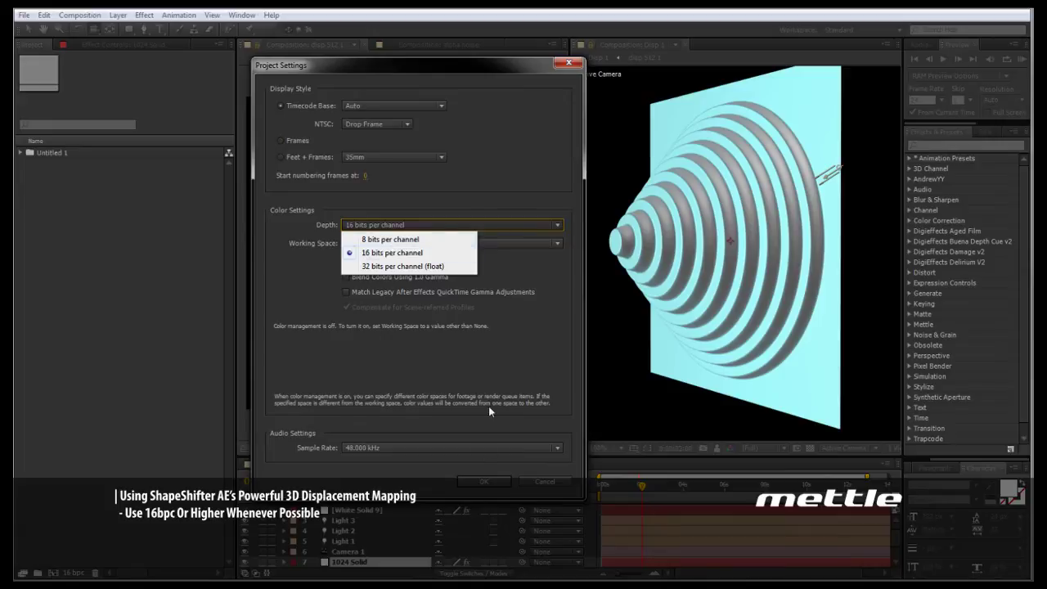
pyautogui.click(502, 488)
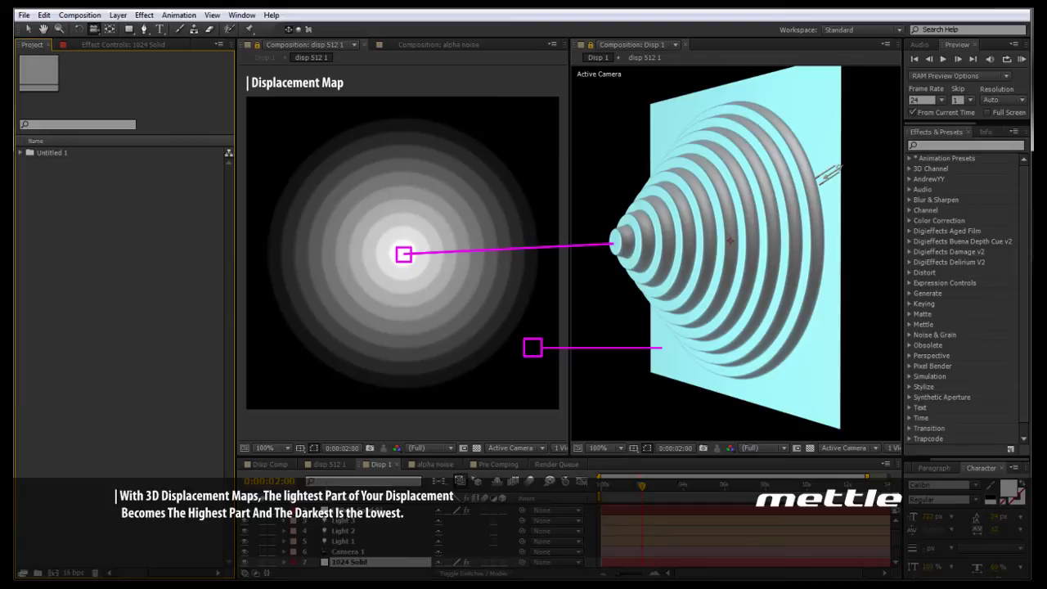
# Toggle the Mettle ShapeShifter effect on the 1024 Solid off and on to compare the flat and displaced solid.
pyautogui.click(91, 45)
pyautogui.click(30, 68)
pyautogui.scroll(-2, 697, 204)
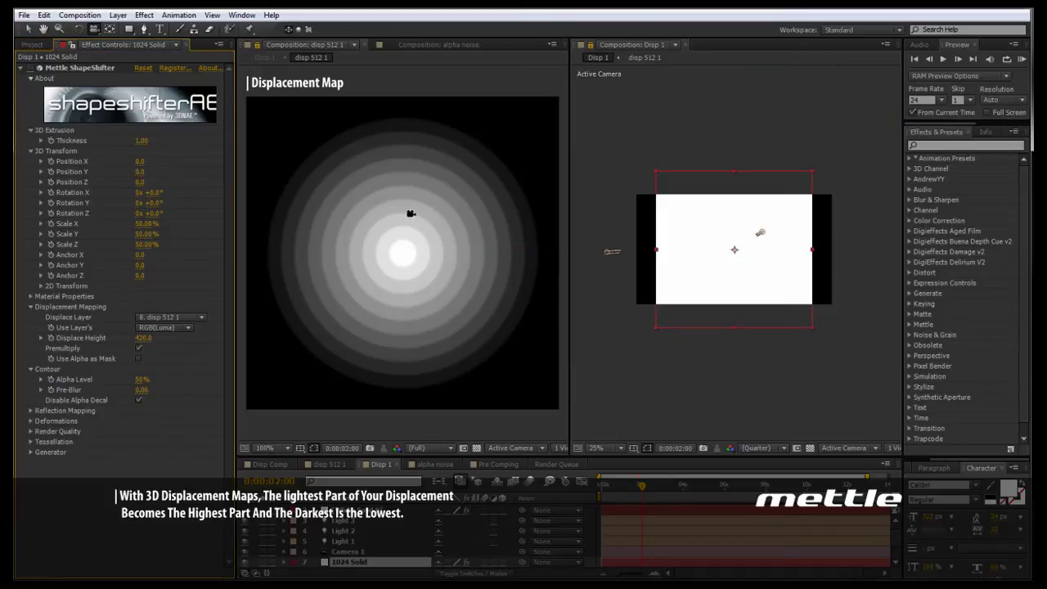
pyautogui.scroll(-1, 408, 226)
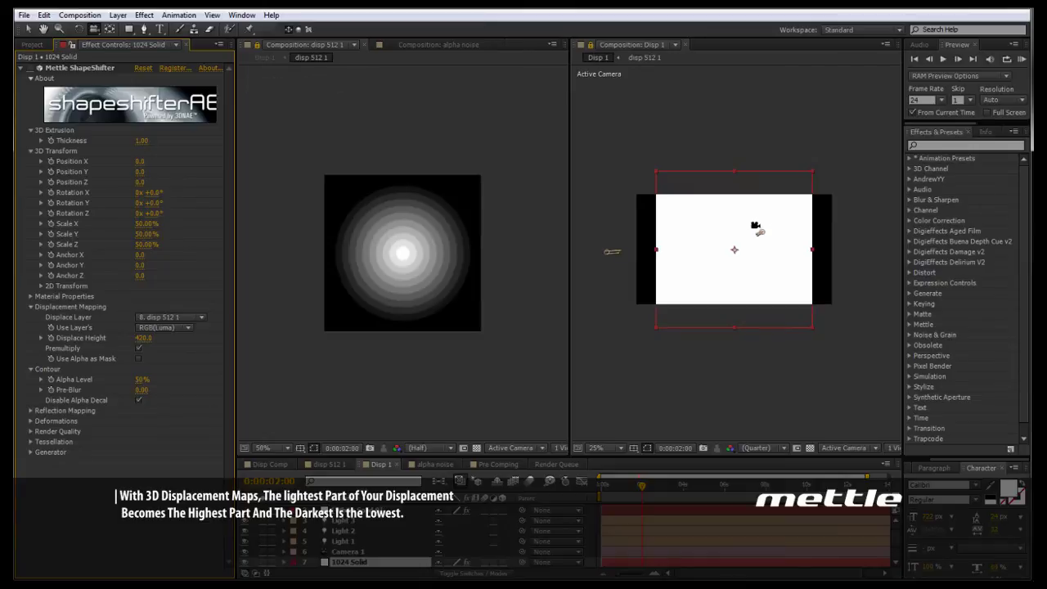
pyautogui.press('.')
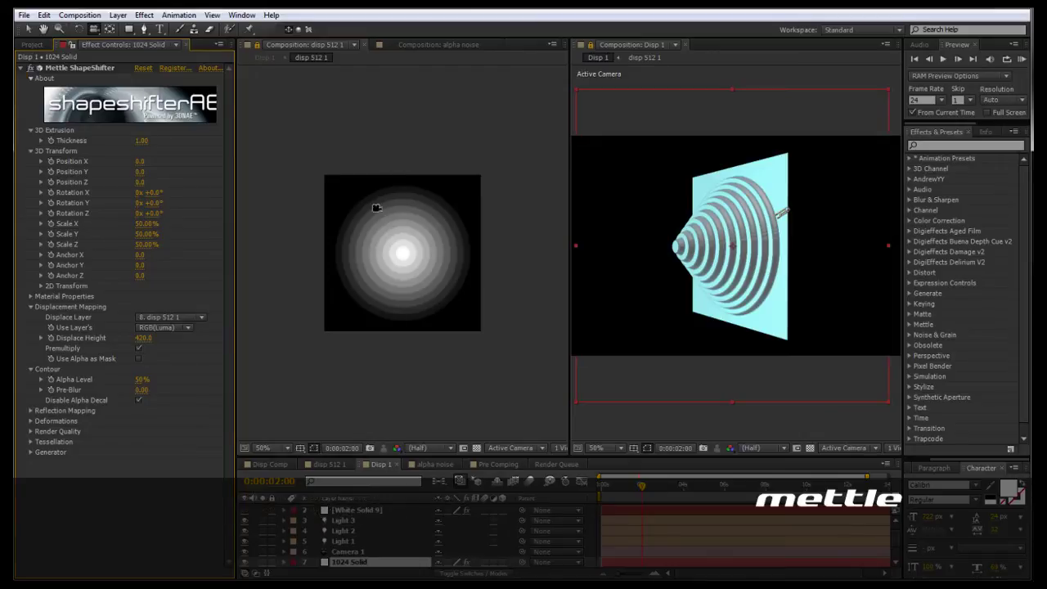
# Compare the displacement map with the displaced 1024 Solid by orbiting the Disp 1 camera to a face-on view.
pyautogui.click(376, 216)
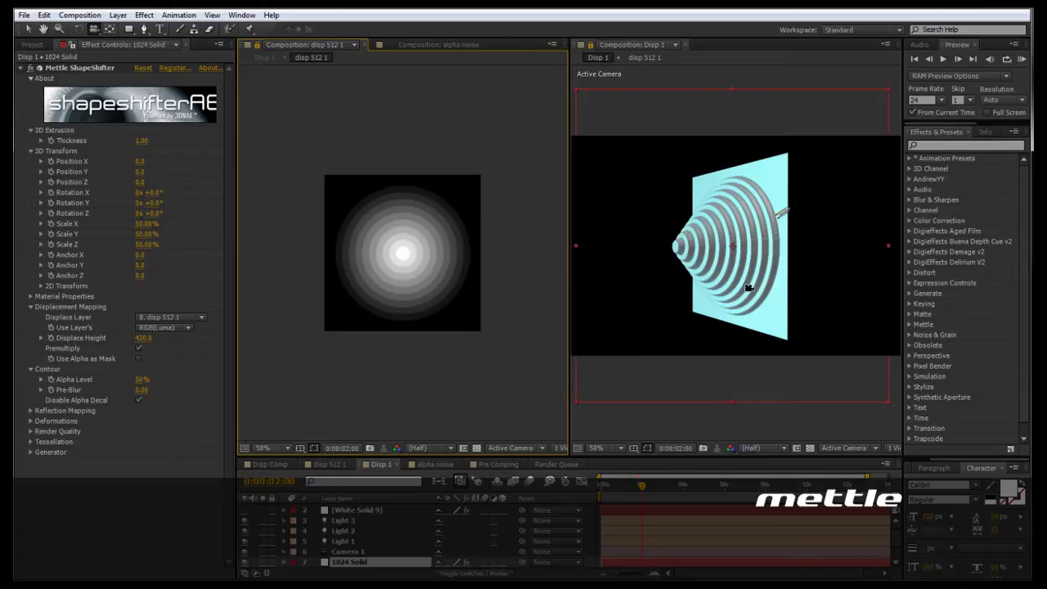
pyautogui.press(',')
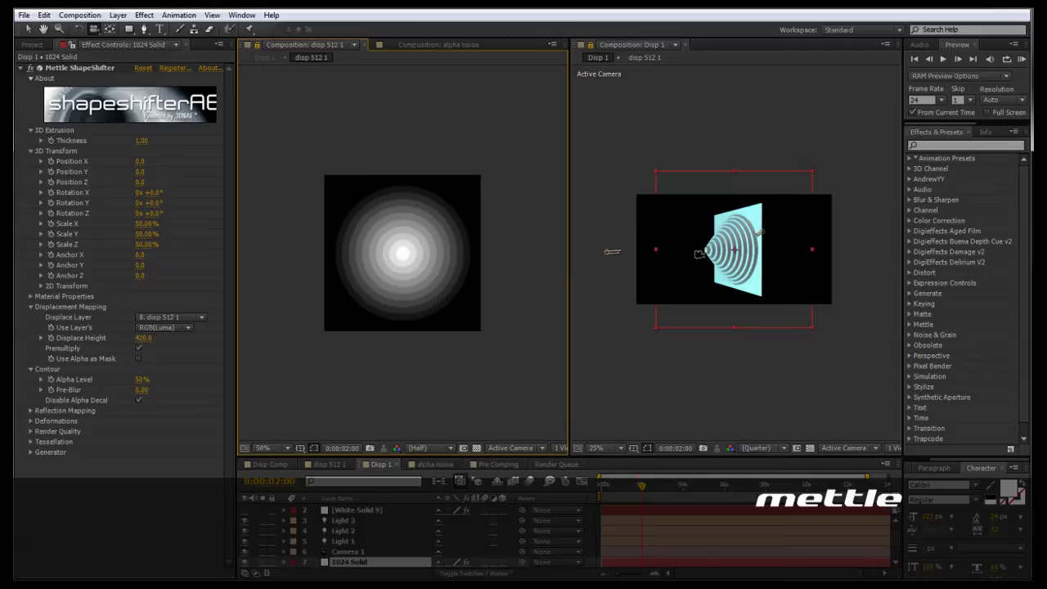
pyautogui.press('.')
pyautogui.press('.')
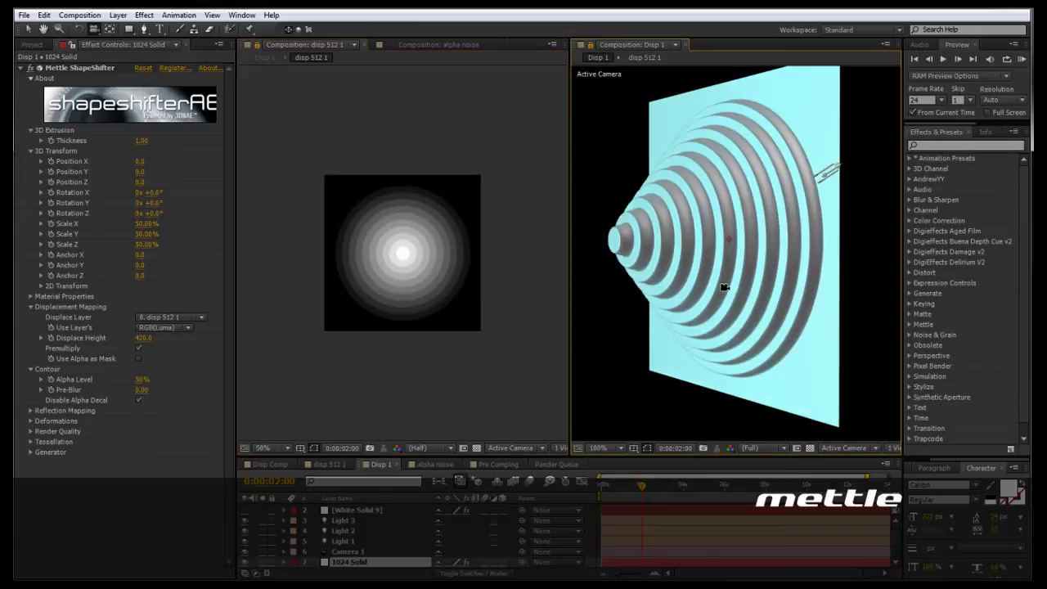
pyautogui.moveTo(724, 287); pyautogui.dragTo(850, 286)
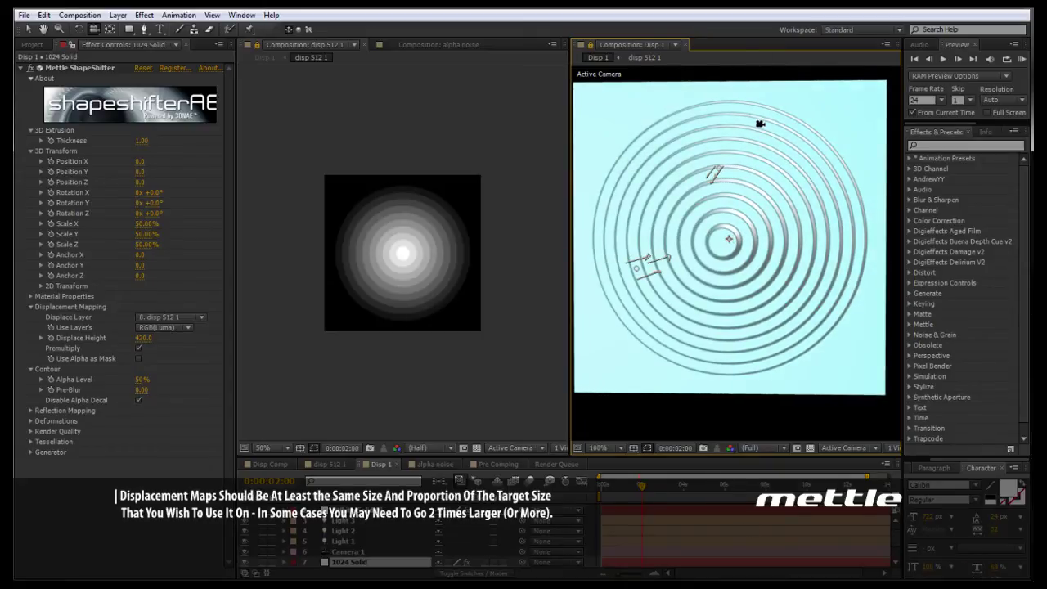
# Hide the 1024 Solid in Disp 1 and show White Solid 9 in its place.
pyautogui.click(246, 564)
pyautogui.click(371, 511)
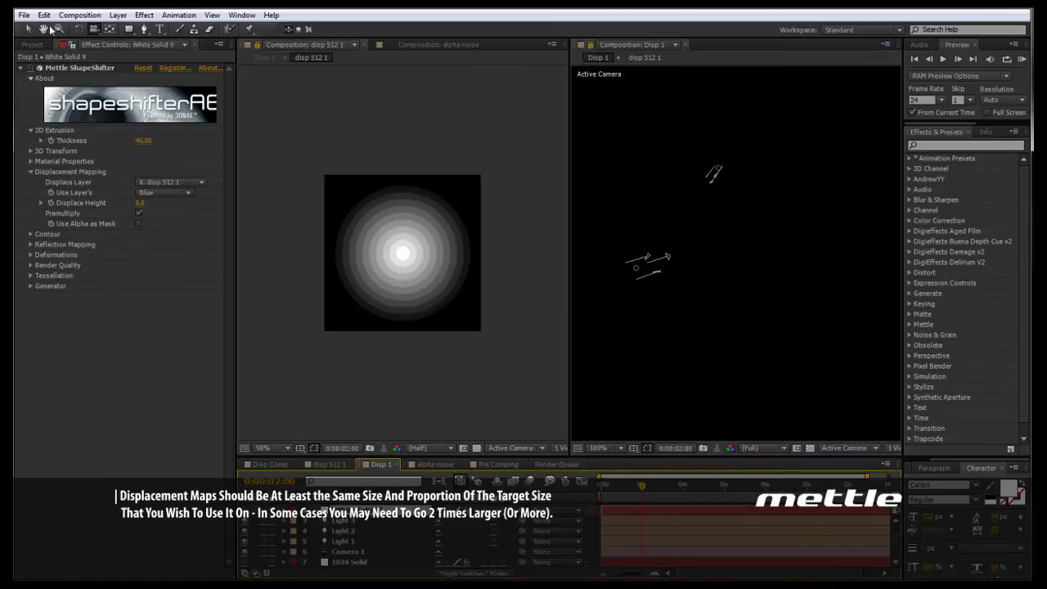
pyautogui.click(245, 511)
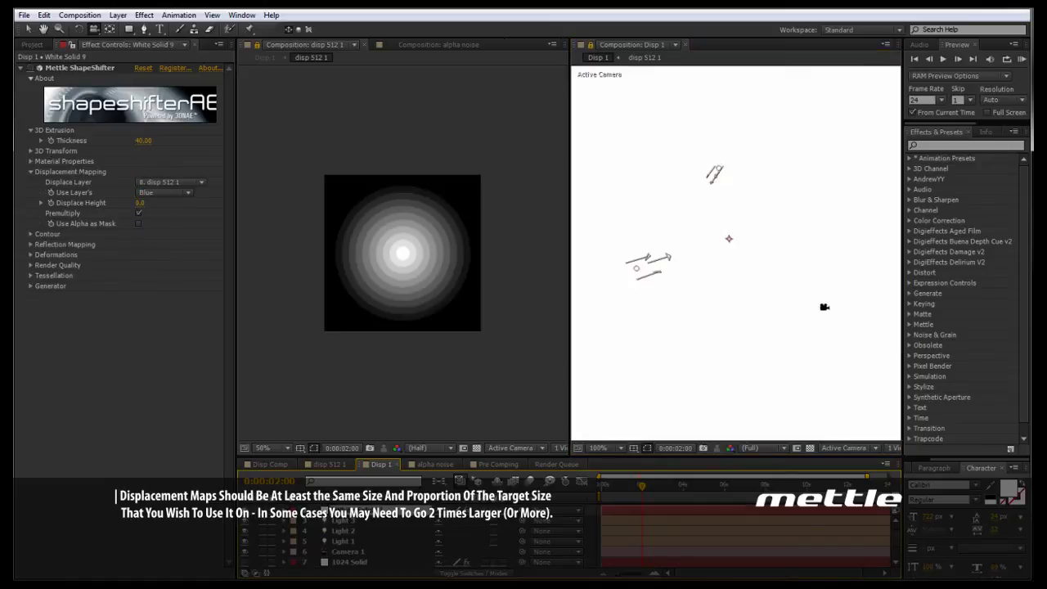
pyautogui.scroll(-2, 795, 312)
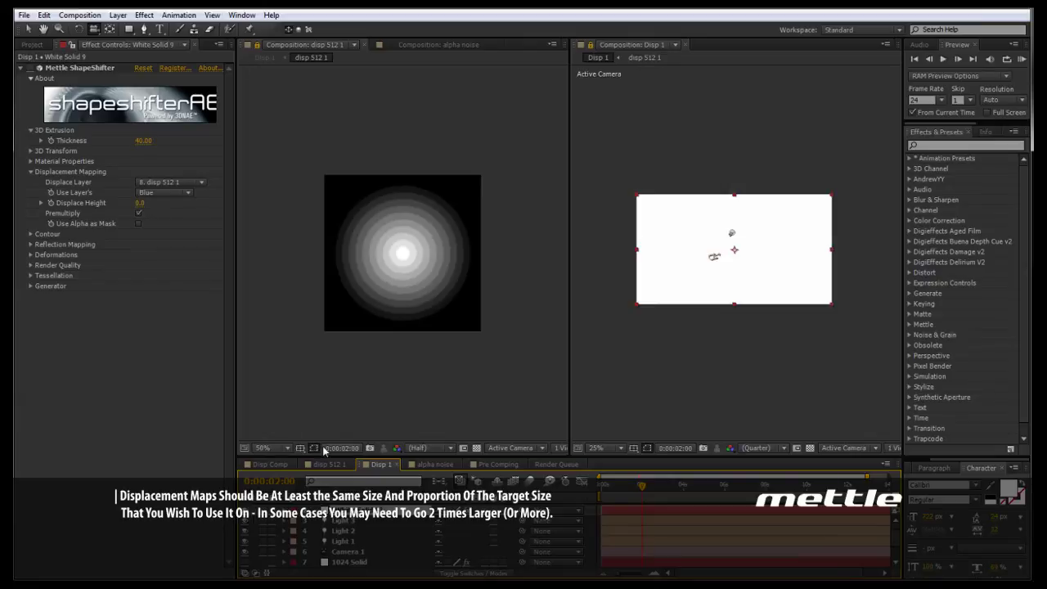
# Enable Mettle ShapeShifter on White Solid 9 and set its Displace Height to 500, then examine the stretched rings.
pyautogui.click(29, 68)
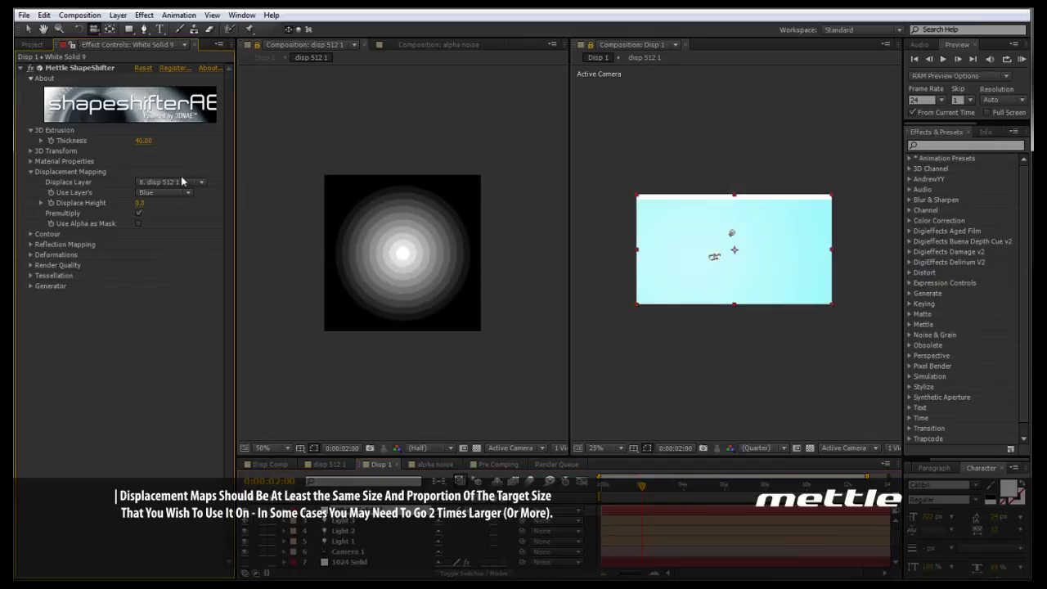
pyautogui.moveTo(140, 202); pyautogui.dragTo(180, 204)
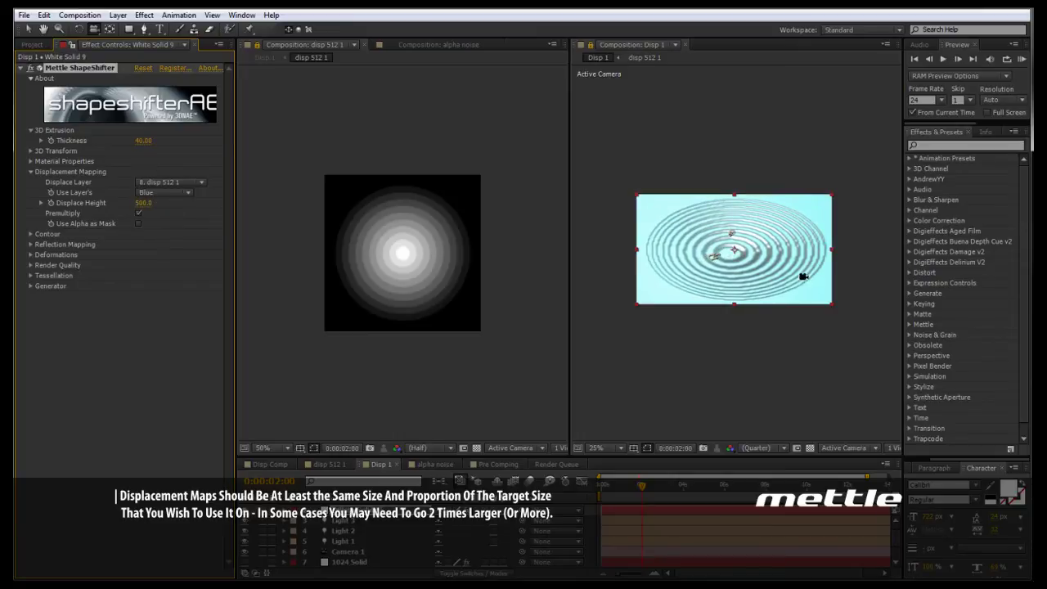
pyautogui.scroll(3, 799, 275)
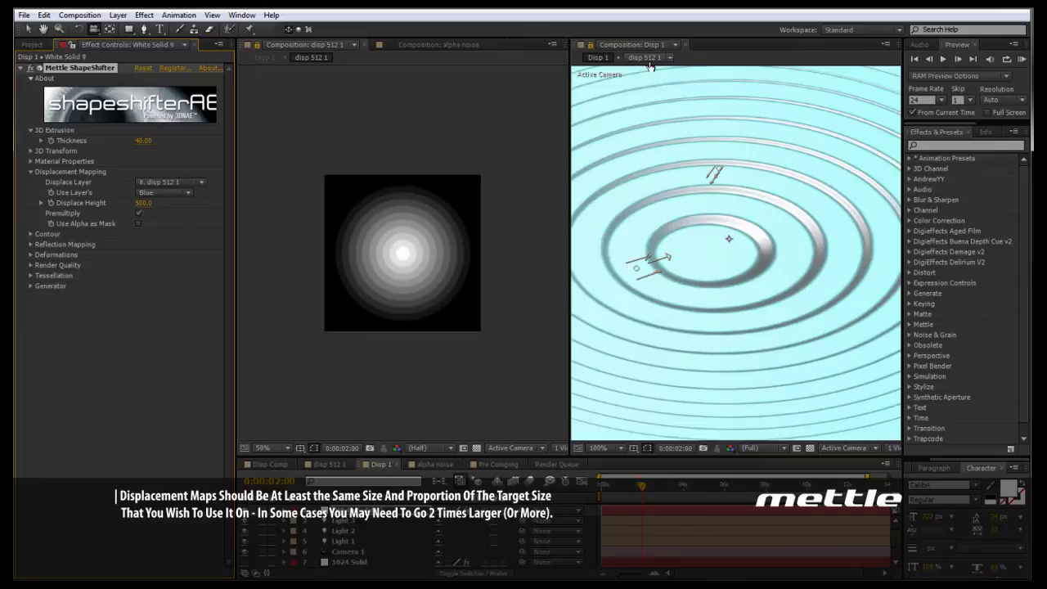
pyautogui.scroll(-3, 683, 170)
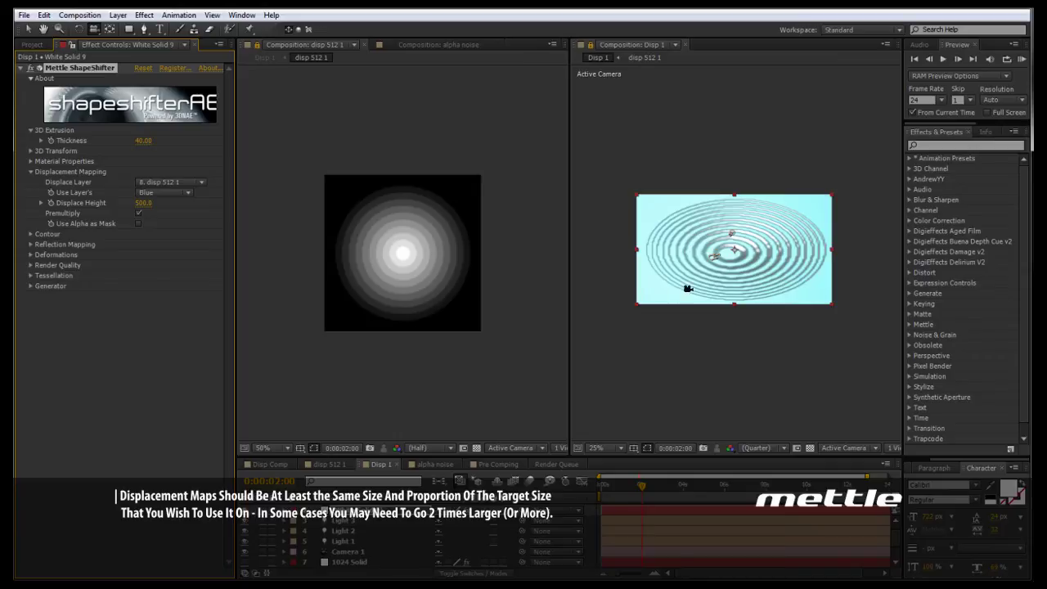
pyautogui.press('/')
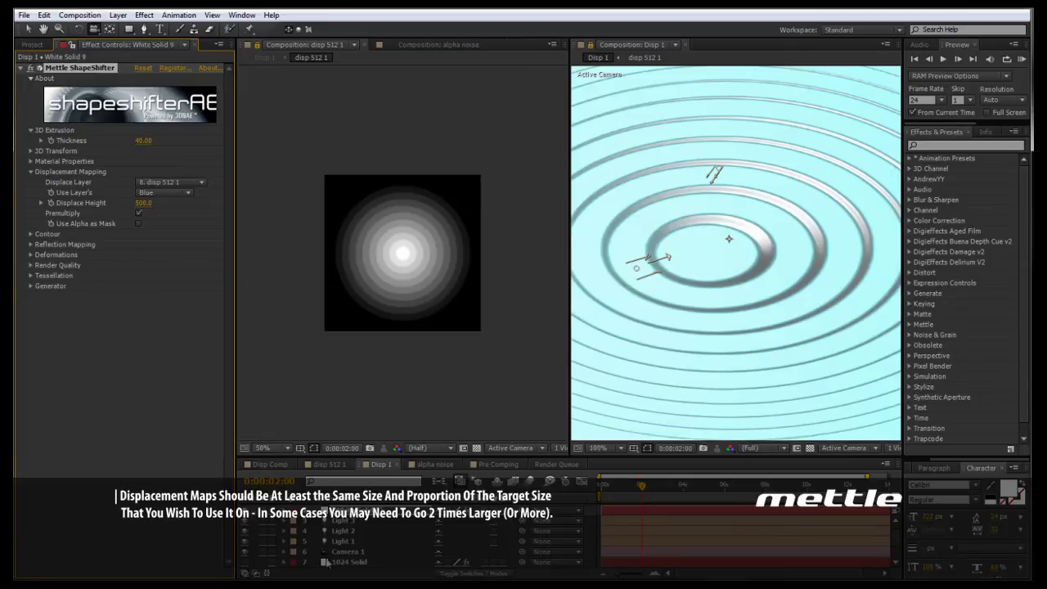
# Hide White Solid 9, show the 1024 Solid again and orbit the camera to see both displaced sides.
pyautogui.click(244, 511)
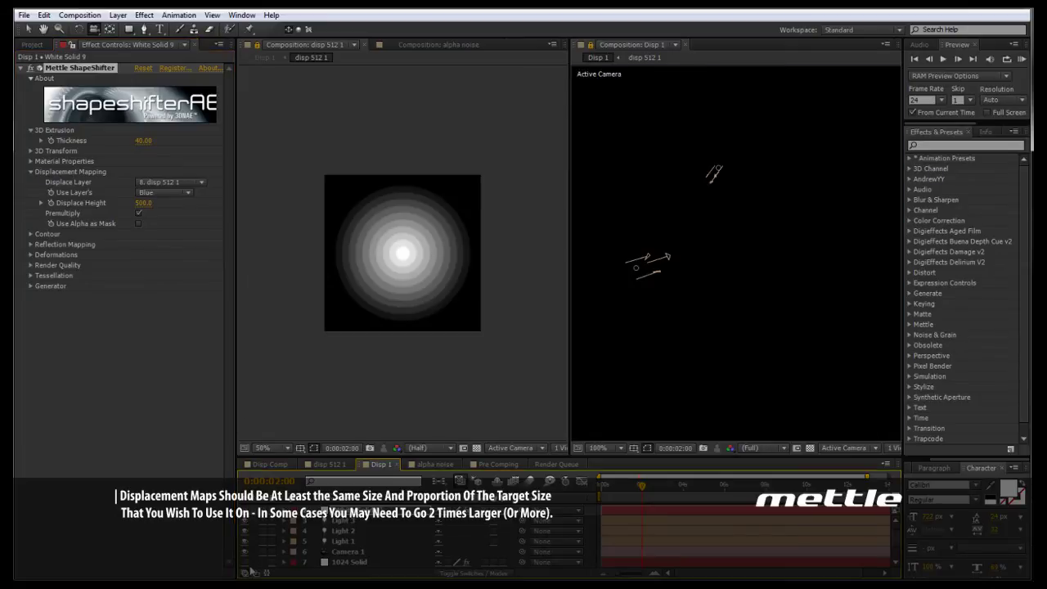
pyautogui.click(245, 562)
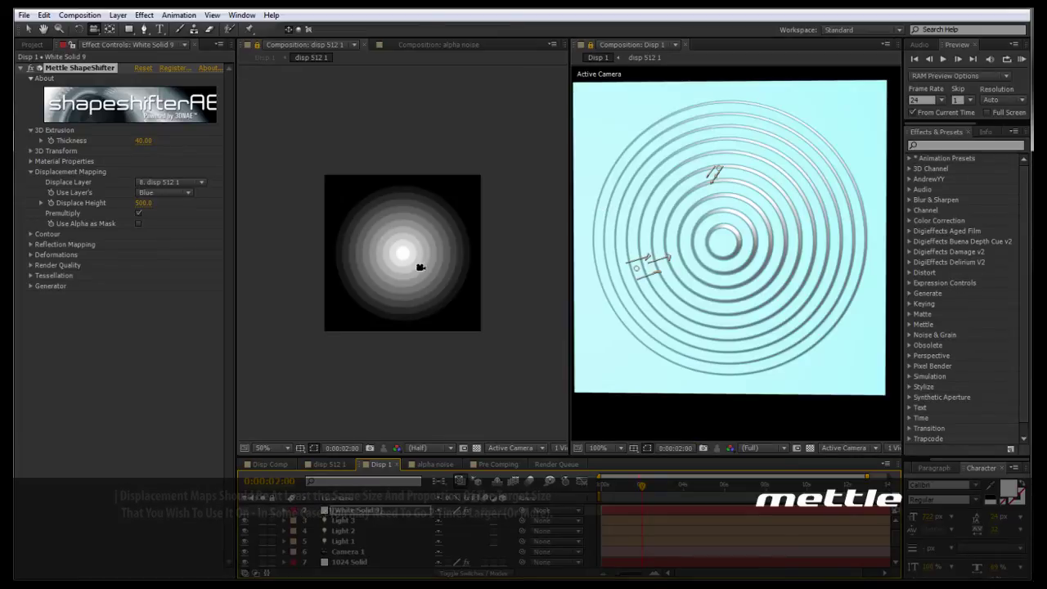
pyautogui.moveTo(640, 261); pyautogui.dragTo(463, 260)
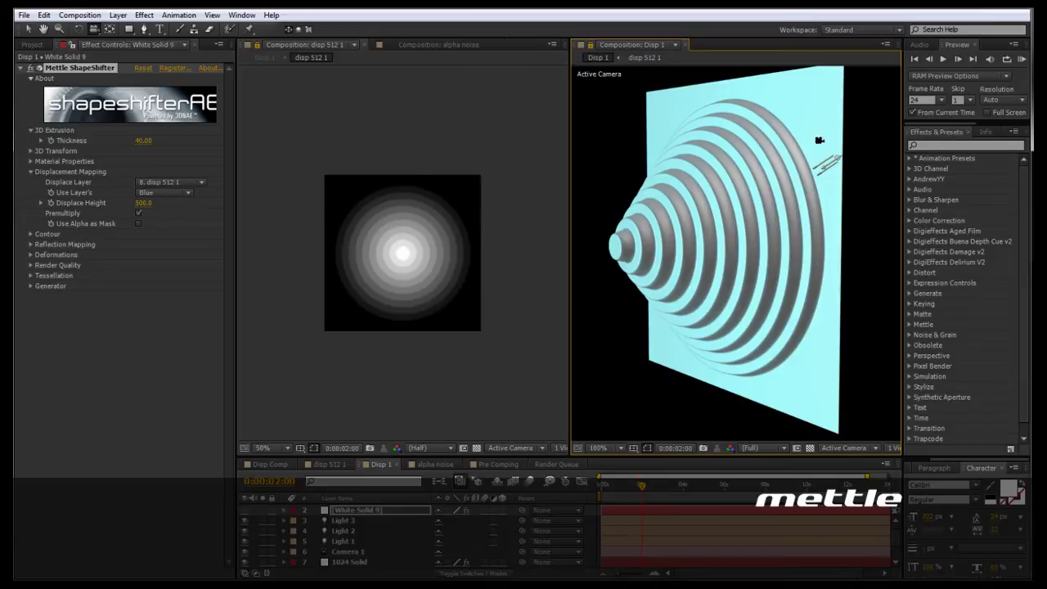
pyautogui.moveTo(843, 245); pyautogui.dragTo(749, 252)
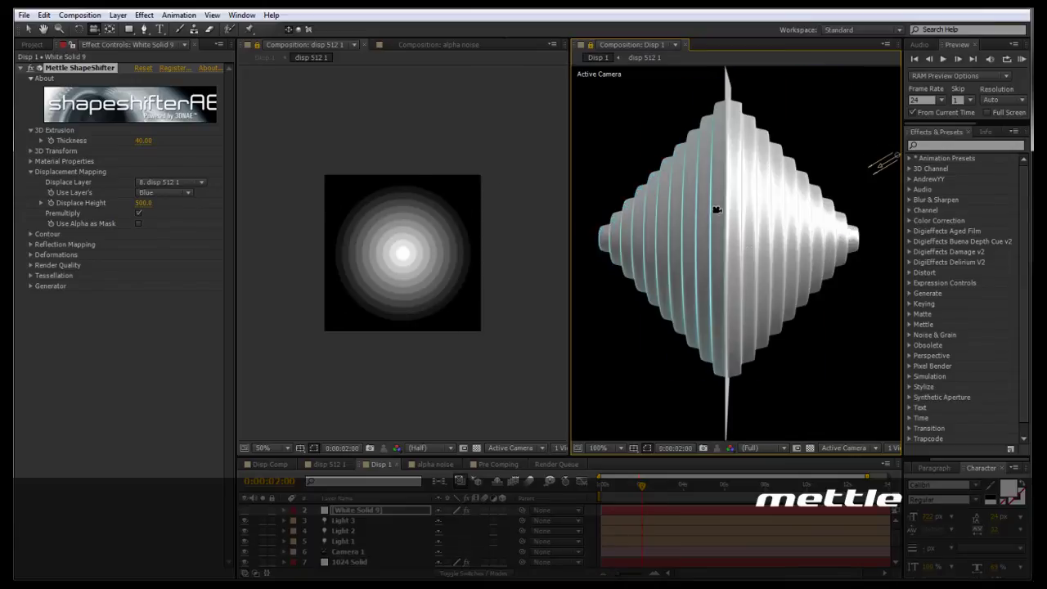
pyautogui.moveTo(715, 222); pyautogui.dragTo(738, 223)
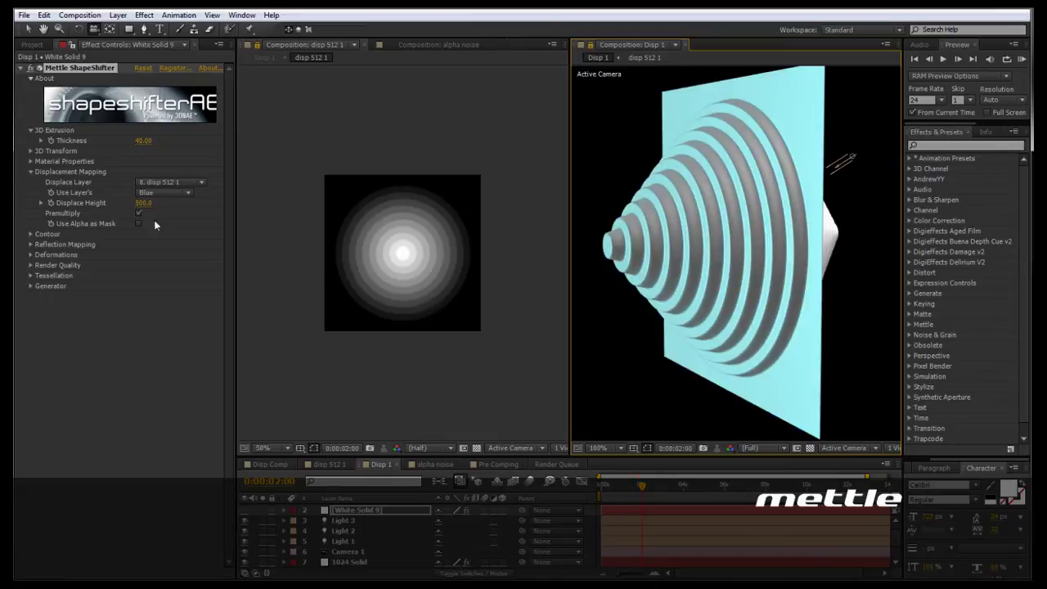
# Set the 3D Extrusion thickness of the 1024 Solid to 40 and inspect the extruded edge.
pyautogui.click(352, 563)
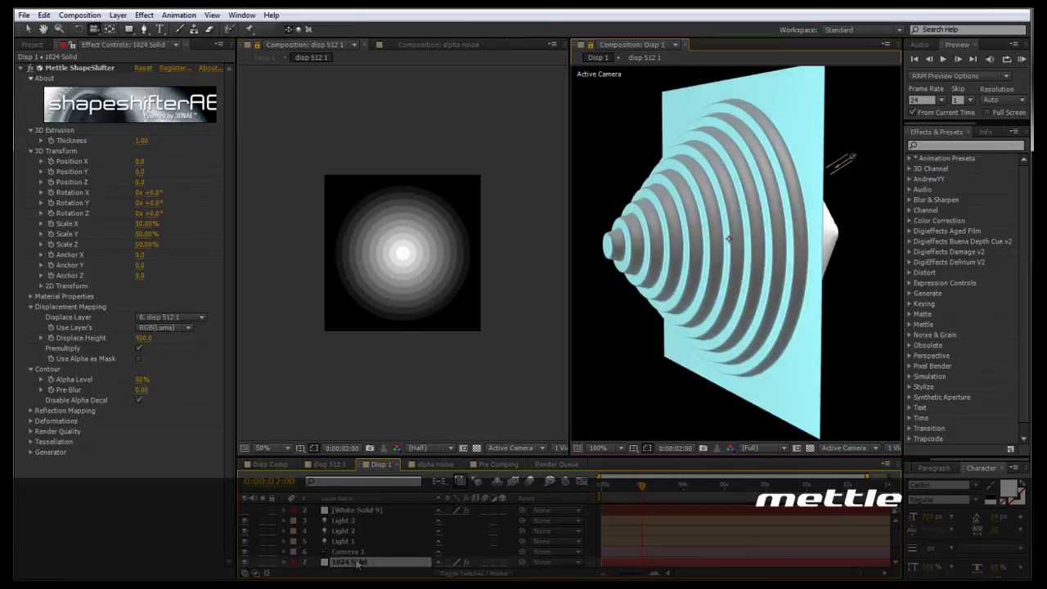
pyautogui.click(59, 140)
pyautogui.click(90, 148)
pyautogui.click(151, 142)
pyautogui.write('40')
pyautogui.press('Return')
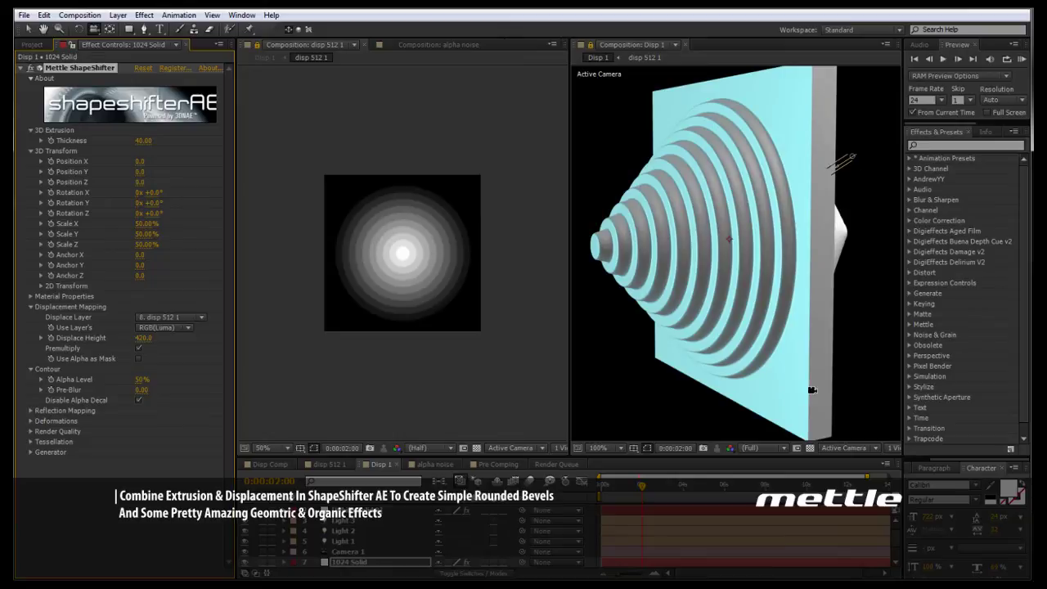
pyautogui.moveTo(811, 287); pyautogui.dragTo(678, 254)
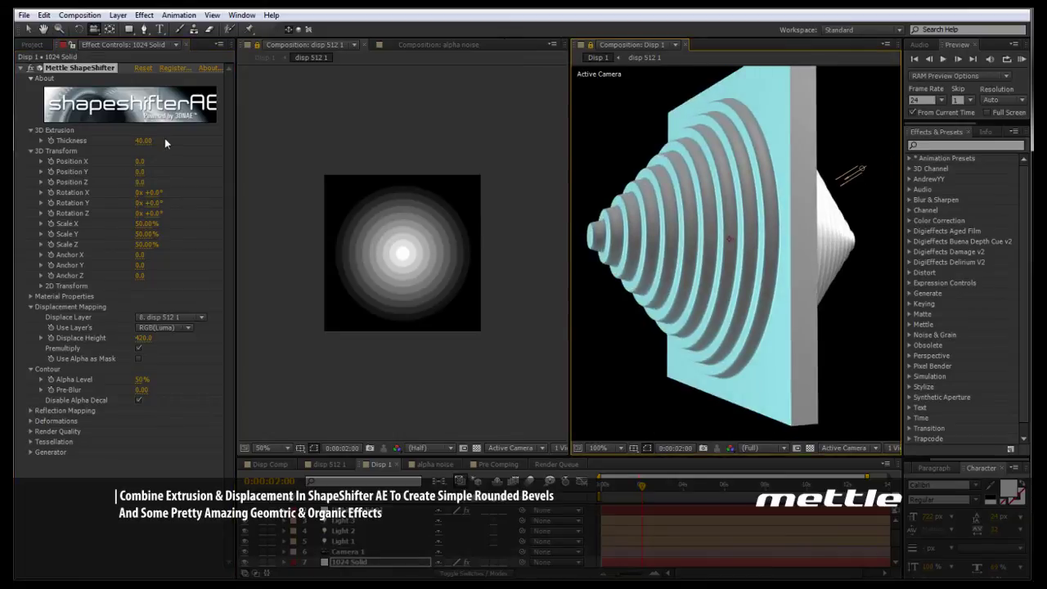
# Reduce the 1024 Solid's extrusion thickness to 1.00 and orbit the camera back towards its front face.
pyautogui.moveTo(144, 141); pyautogui.dragTo(45, 172)
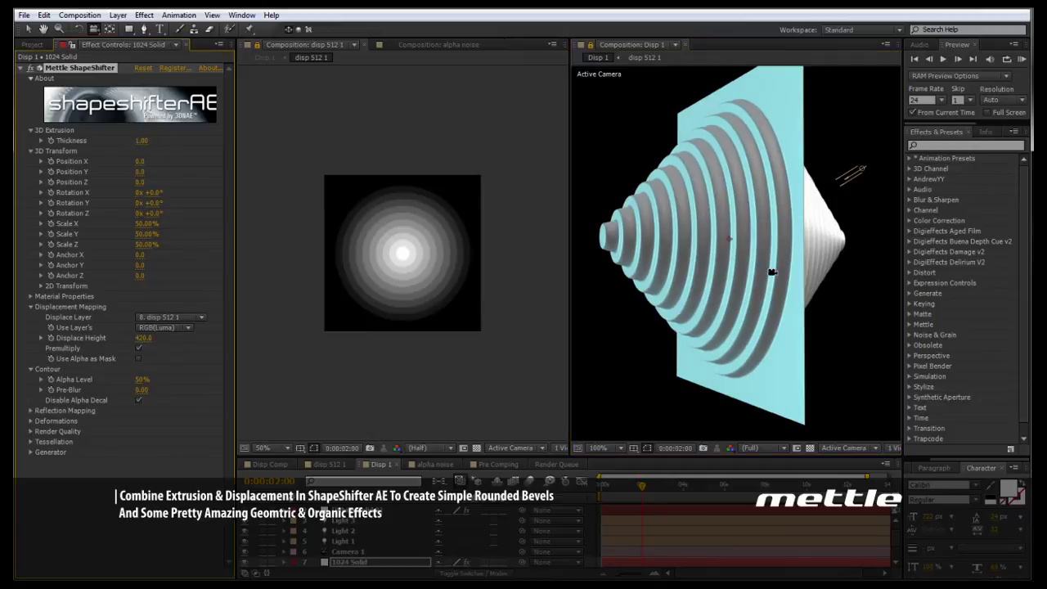
pyautogui.moveTo(750, 270); pyautogui.dragTo(684, 268)
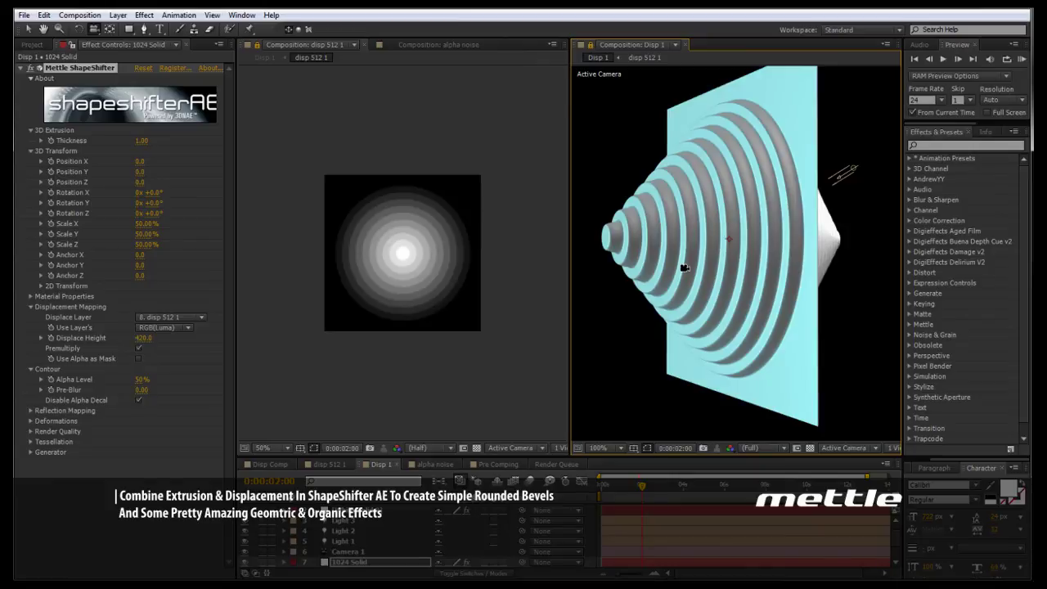
pyautogui.scroll(1, 391, 280)
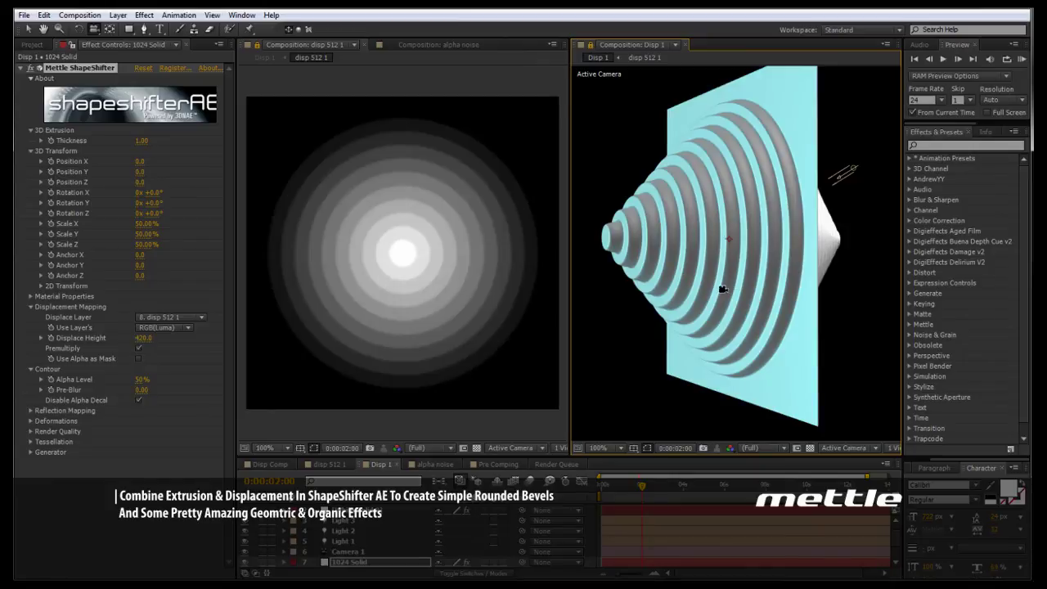
pyautogui.moveTo(722, 289)
pyautogui.mouseDown()
pyautogui.moveTo(756, 293)
pyautogui.moveTo(720, 296)
pyautogui.mouseUp()
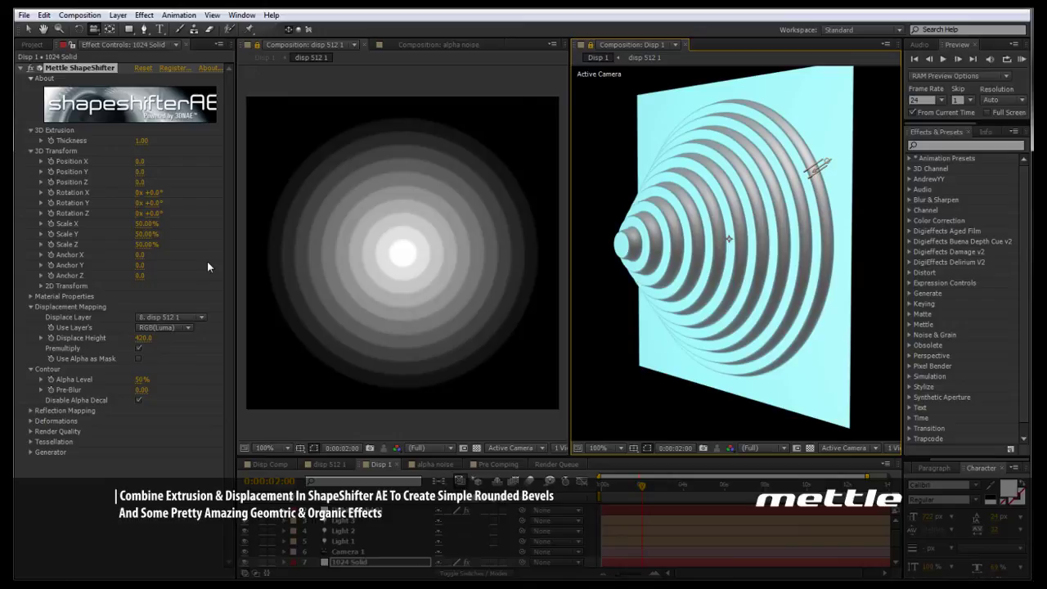
# Activate the circular mask on White Solid 5 in the disp 512 1 composition to clip the displaced geometry.
pyautogui.click(325, 465)
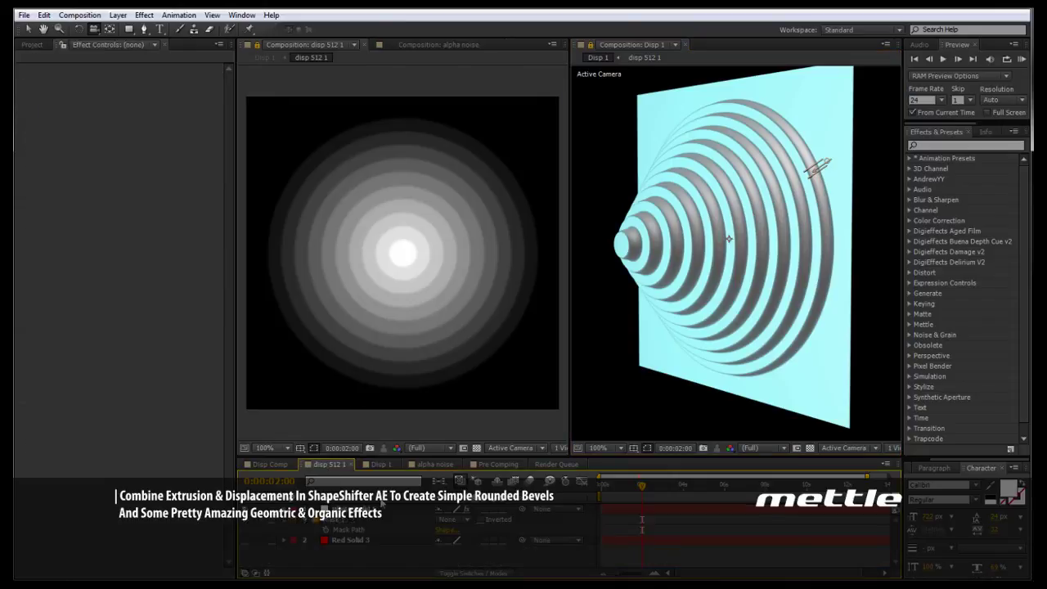
pyautogui.click(470, 259)
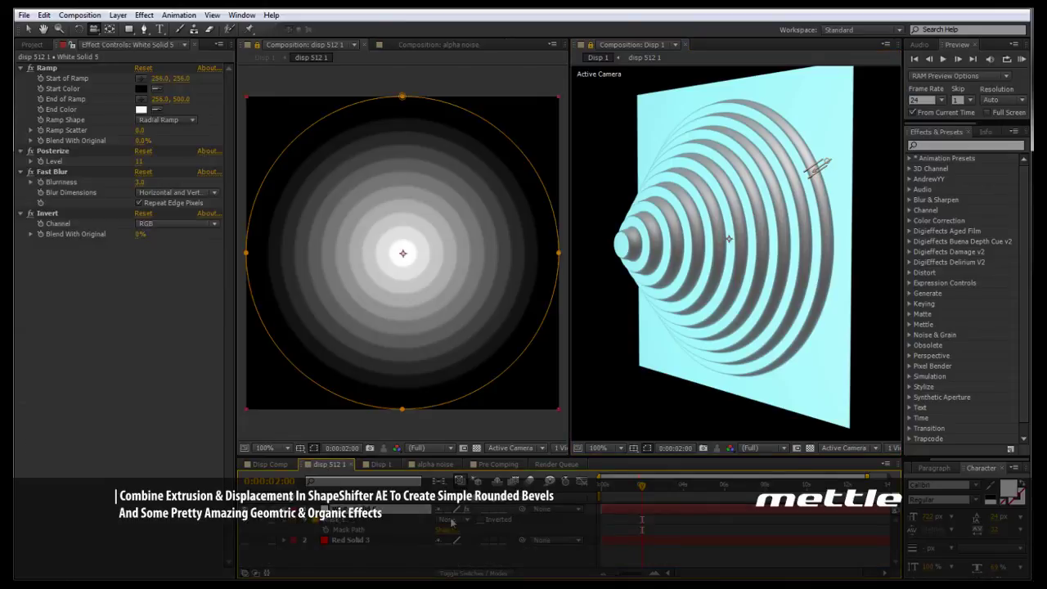
pyautogui.click(458, 523)
pyautogui.click(463, 434)
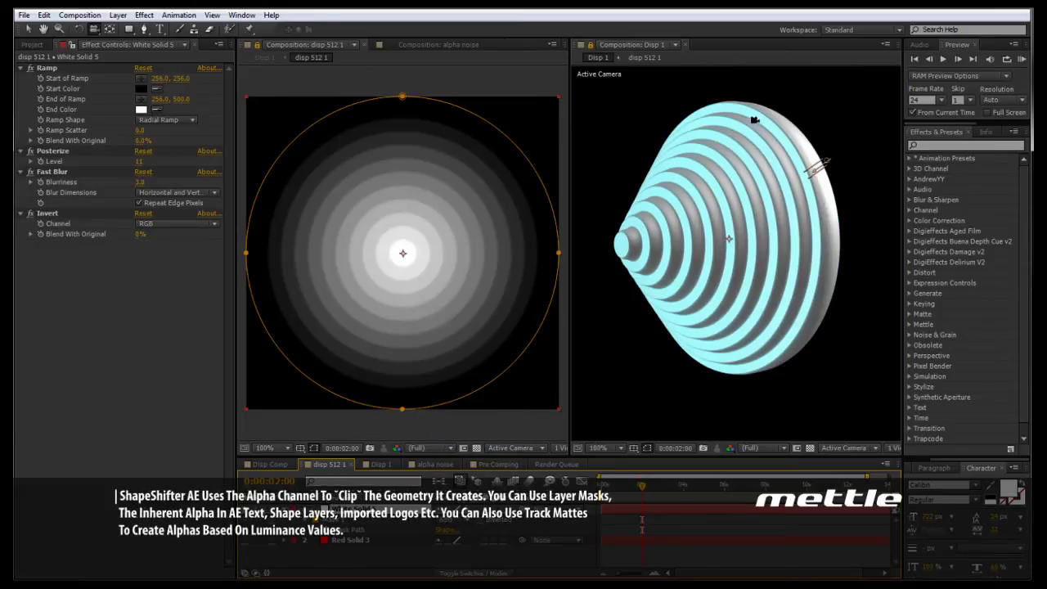
pyautogui.moveTo(825, 297); pyautogui.dragTo(814, 248)
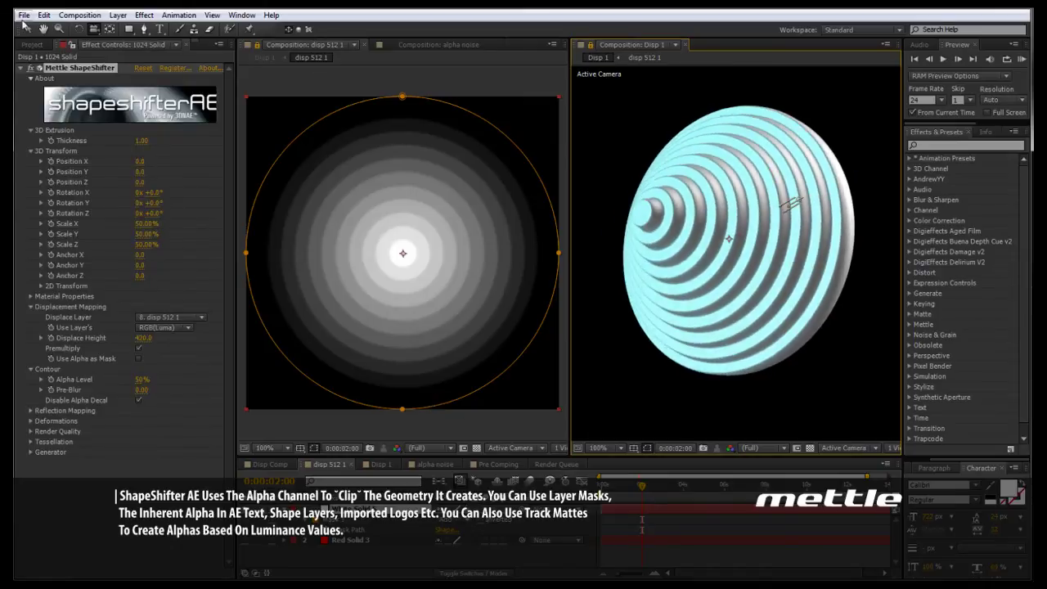
# Pull the circular mask's right-hand vertex inward past the centre to clip White Solid 5, and orbit Disp 1's camera to inspect the cut profile.
pyautogui.click(28, 28)
pyautogui.click(384, 254)
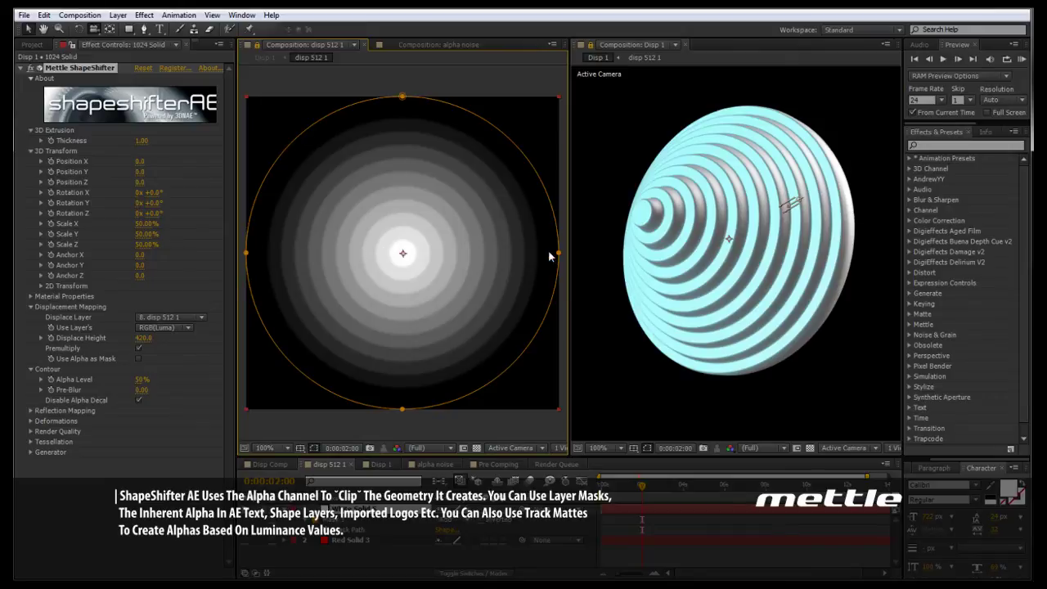
pyautogui.moveTo(560, 253); pyautogui.dragTo(425, 255)
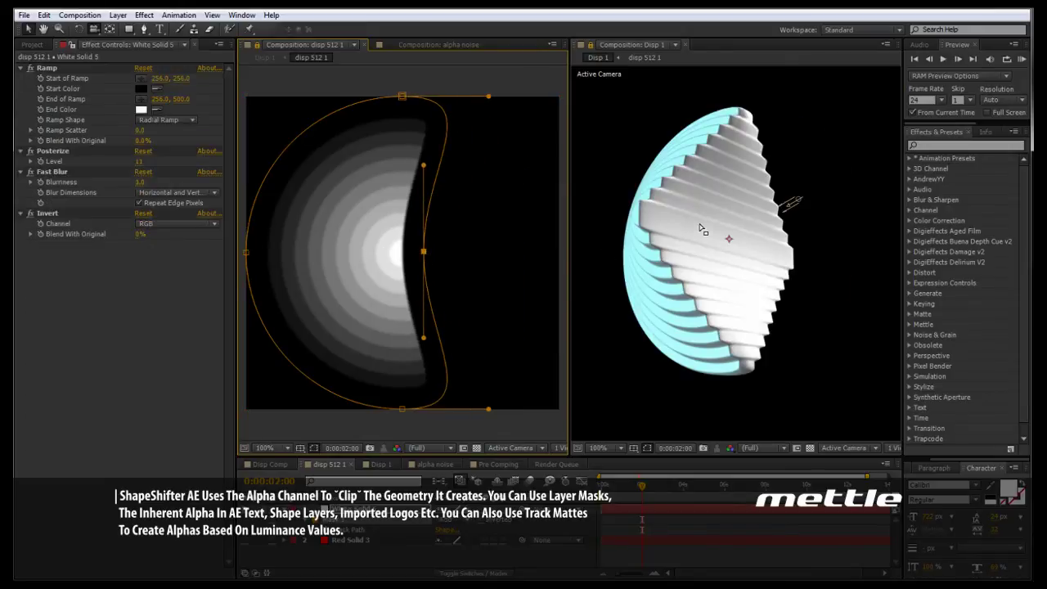
pyautogui.press('c')
pyautogui.moveTo(700, 228); pyautogui.dragTo(592, 267)
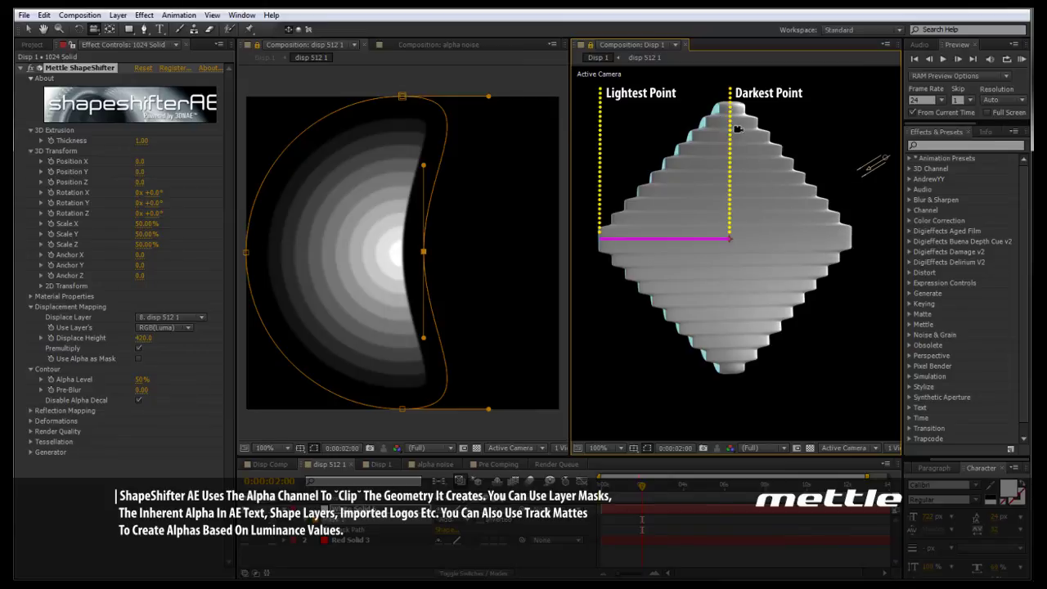
pyautogui.moveTo(715, 284); pyautogui.dragTo(873, 268)
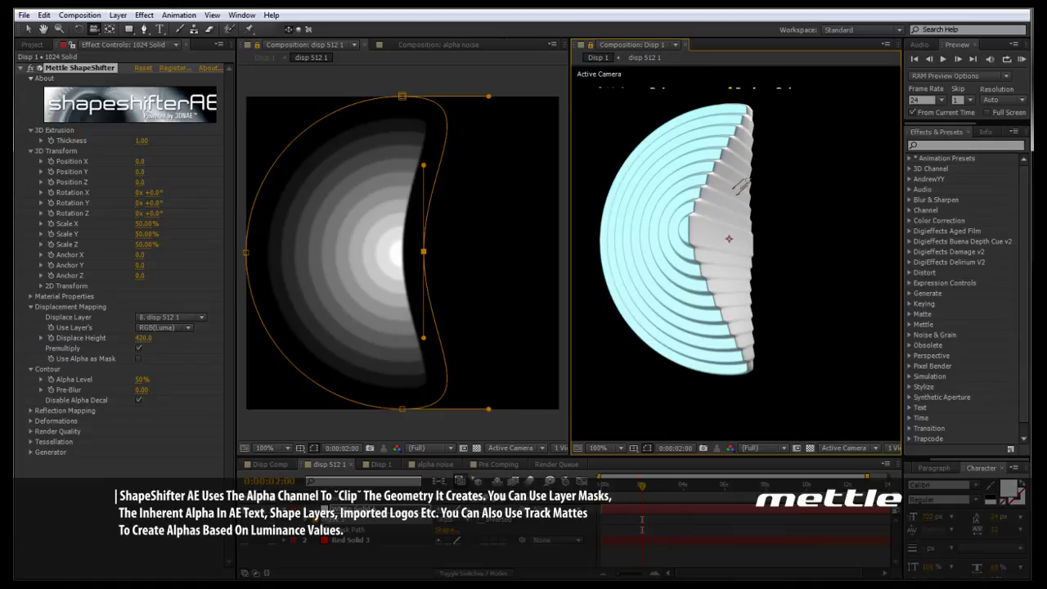
# Set Blend With Original to 100% in White Solid 5's Invert effect and orbit the camera around the resulting geometry.
pyautogui.click(331, 464)
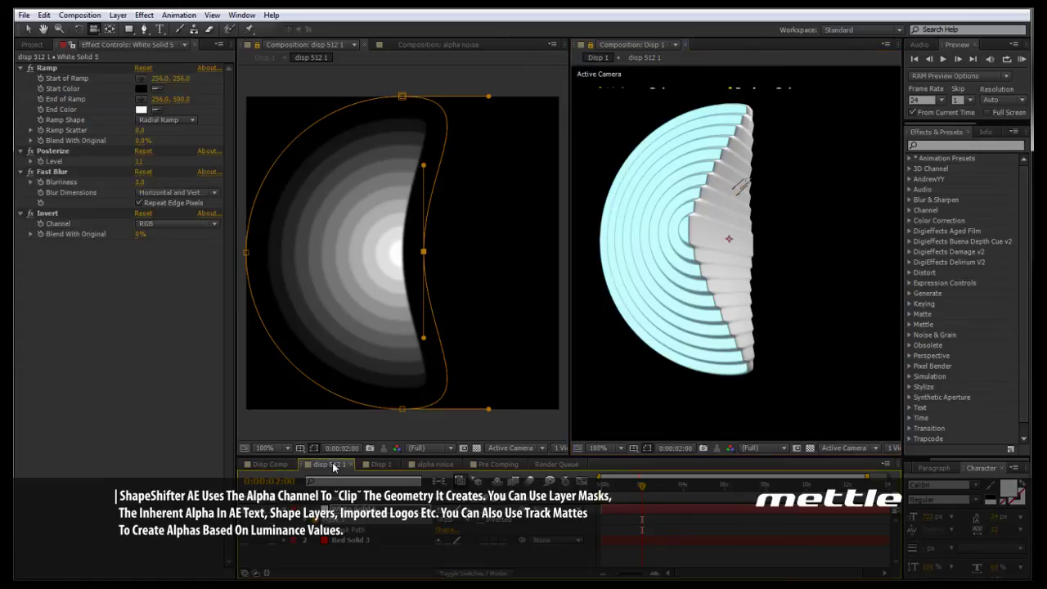
pyautogui.click(128, 234)
pyautogui.moveTo(113, 235); pyautogui.dragTo(196, 235)
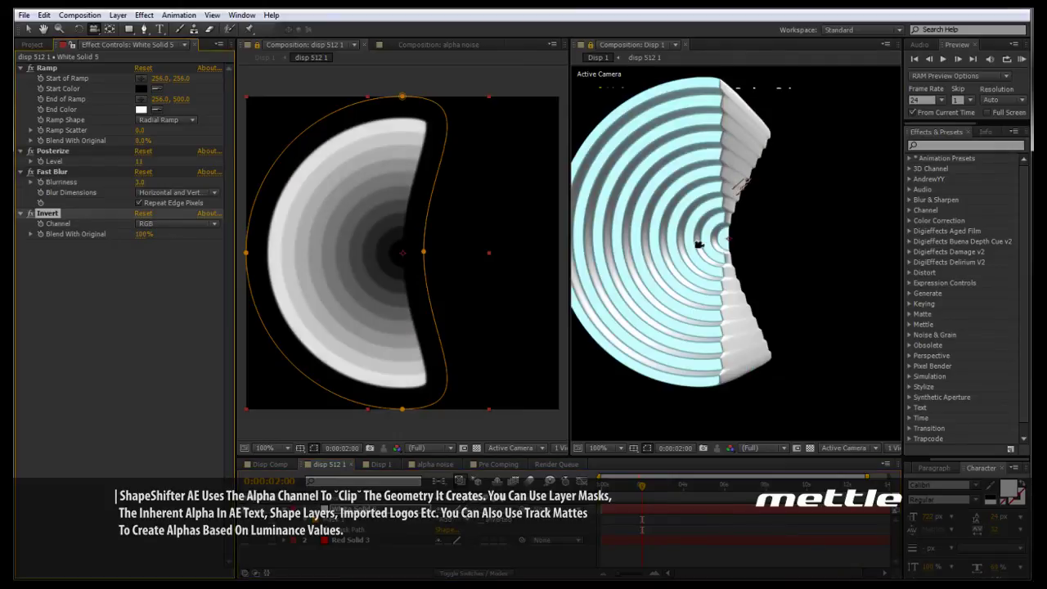
pyautogui.moveTo(701, 249); pyautogui.dragTo(532, 268)
pyautogui.click(618, 239)
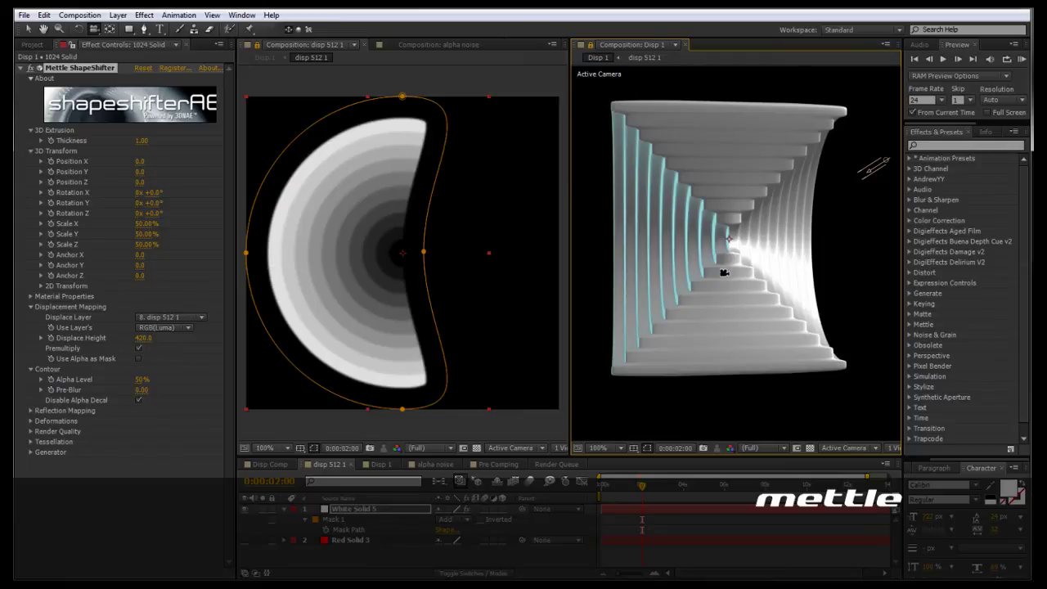
pyautogui.moveTo(740, 274); pyautogui.dragTo(827, 279)
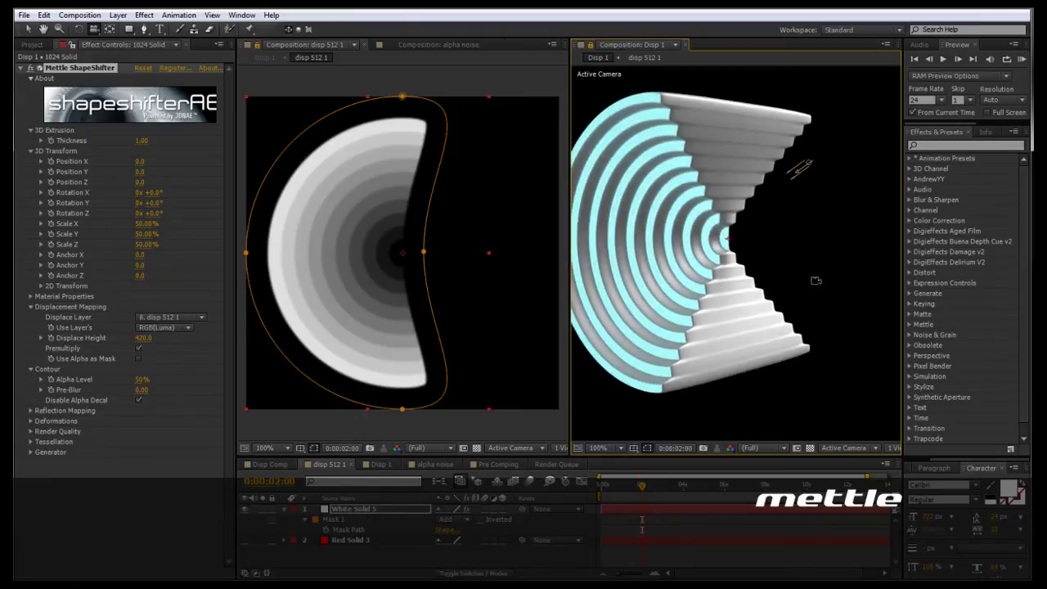
# Set the 1024 Solid's Displace Height to 360.
pyautogui.click(146, 338)
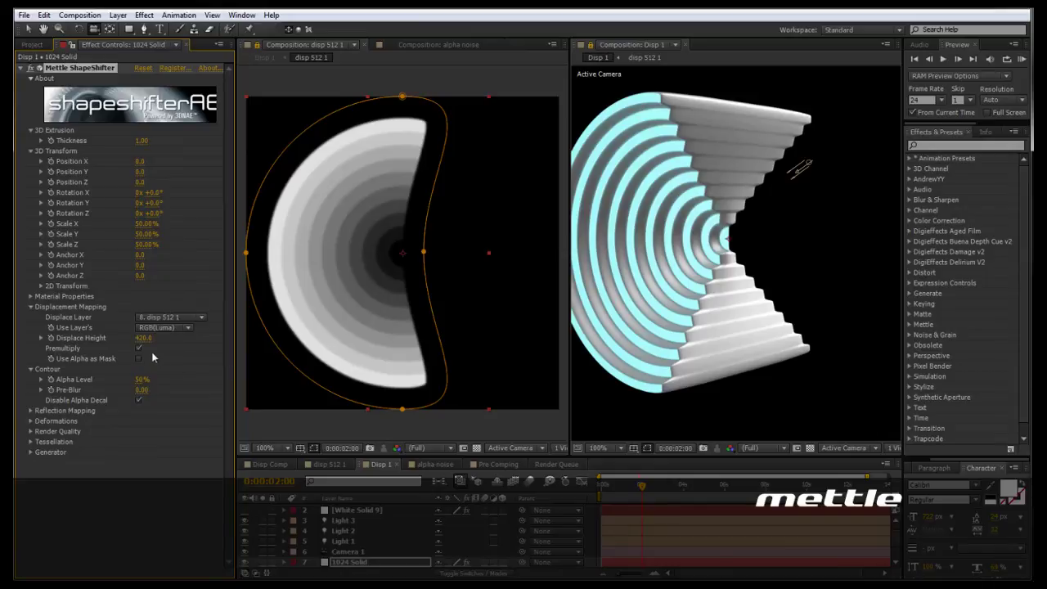
pyautogui.moveTo(144, 338)
pyautogui.mouseDown()
pyautogui.moveTo(184, 344)
pyautogui.moveTo(144, 345)
pyautogui.mouseUp()
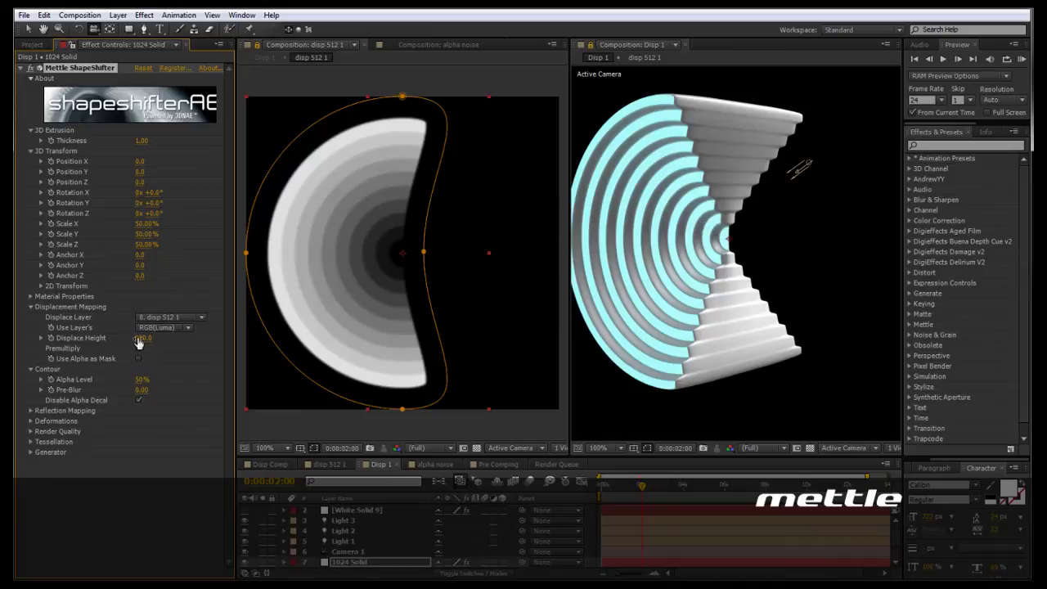
pyautogui.moveTo(140, 338)
pyautogui.mouseDown()
pyautogui.moveTo(174, 341)
pyautogui.moveTo(142, 343)
pyautogui.mouseUp()
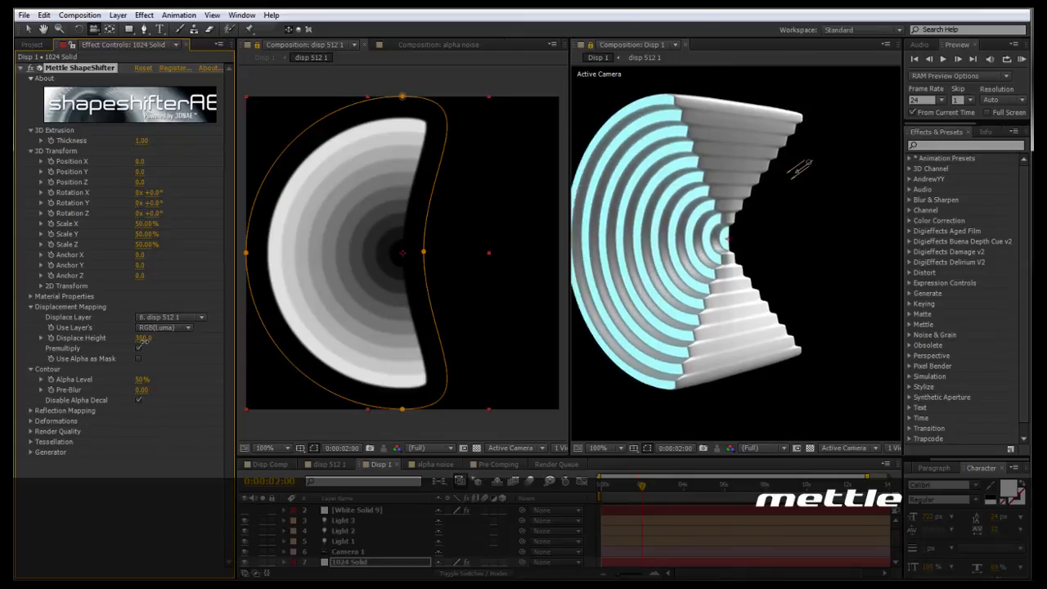
# Examine the alpha noise composition's fractal noise and luma track matte, showing and hiding Deep Red Solid 1 to check the transparency.
pyautogui.click(466, 45)
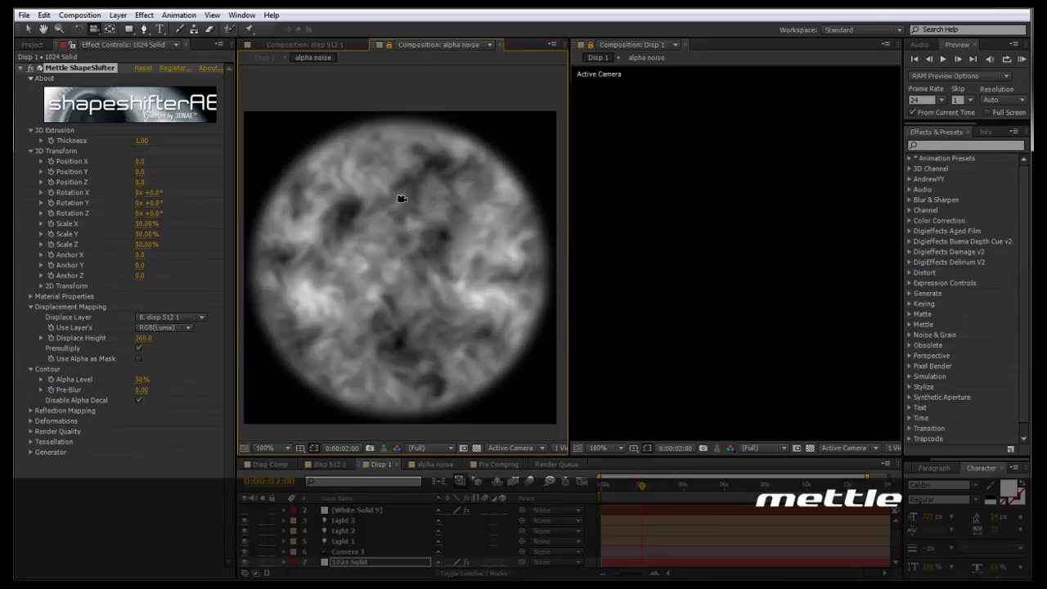
pyautogui.click(436, 465)
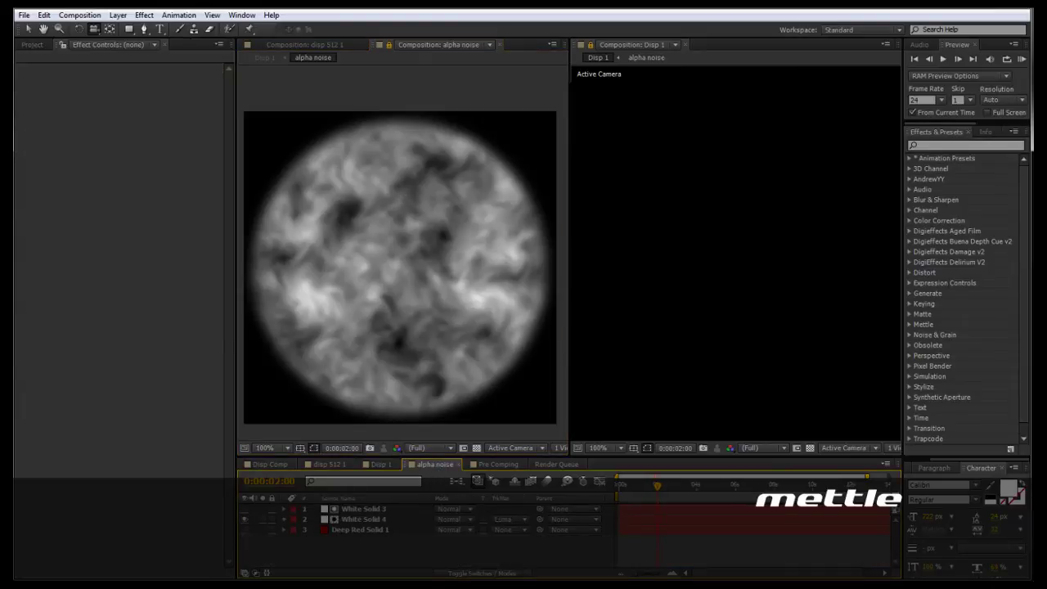
pyautogui.click(353, 510)
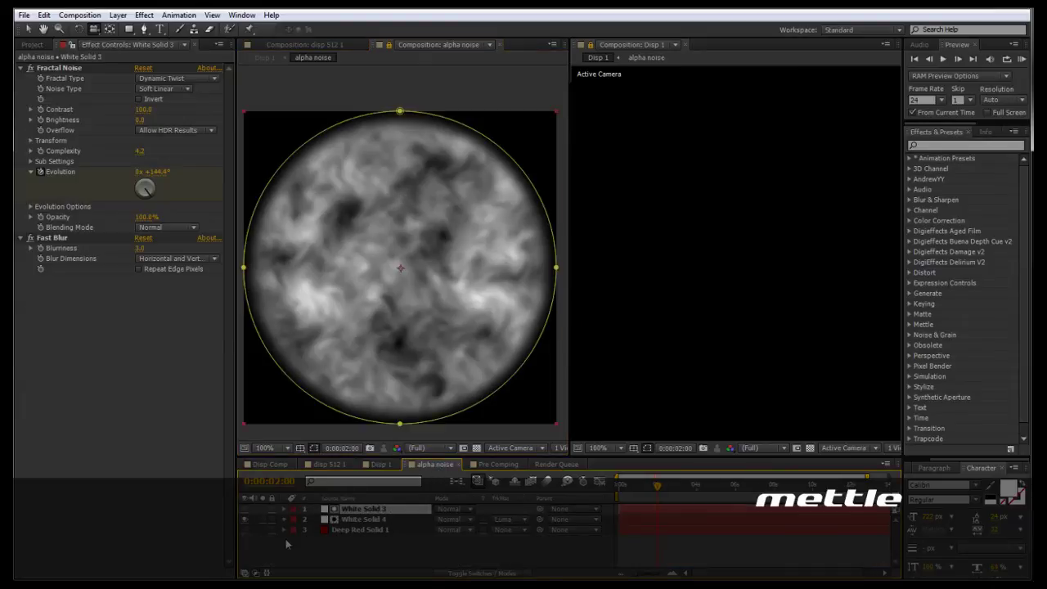
pyautogui.click(381, 520)
pyautogui.click(503, 521)
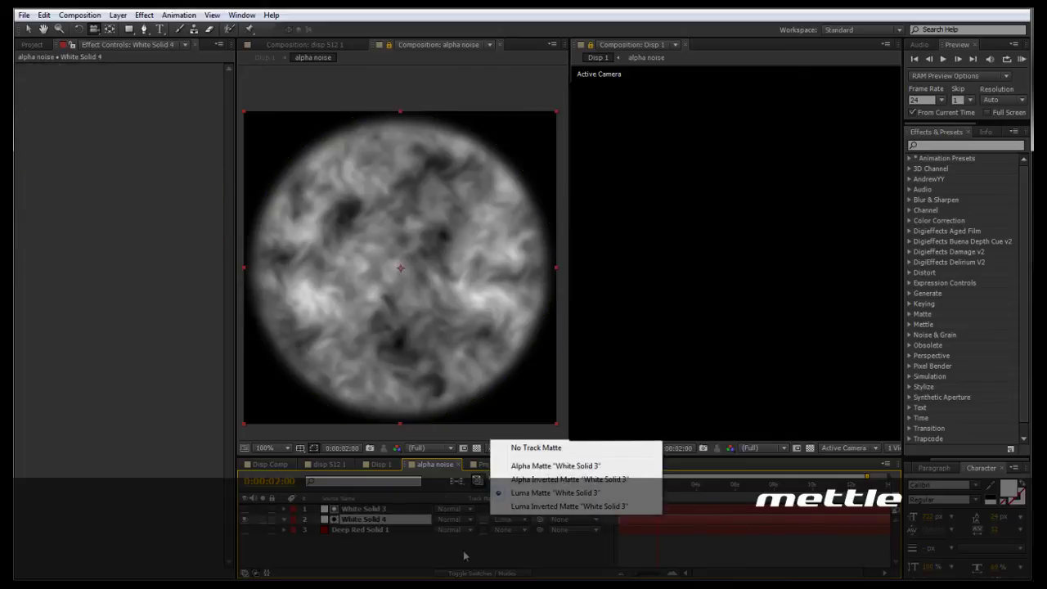
pyautogui.click(476, 563)
pyautogui.click(353, 531)
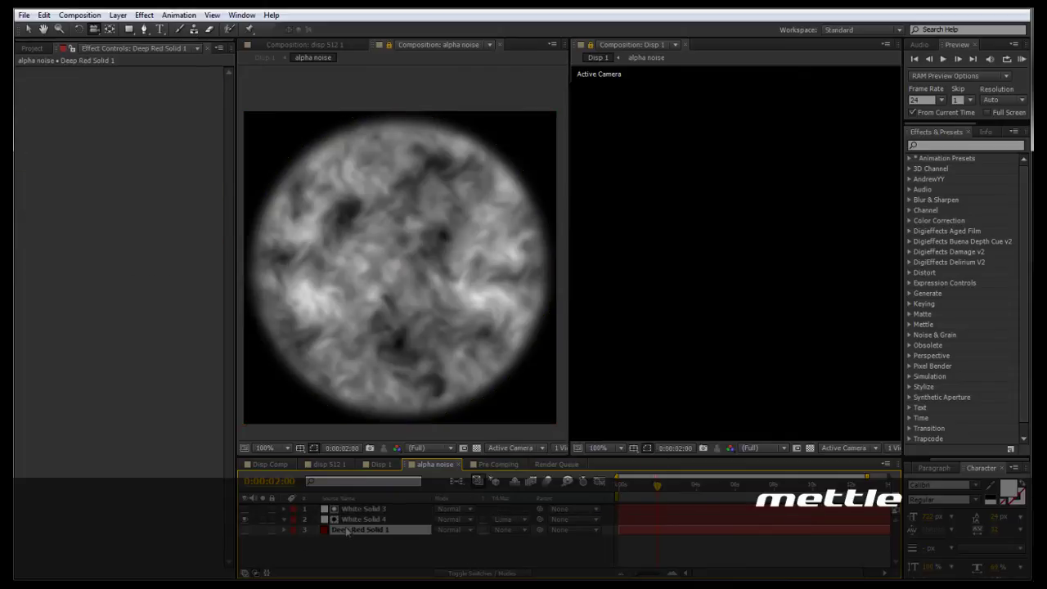
pyautogui.click(245, 530)
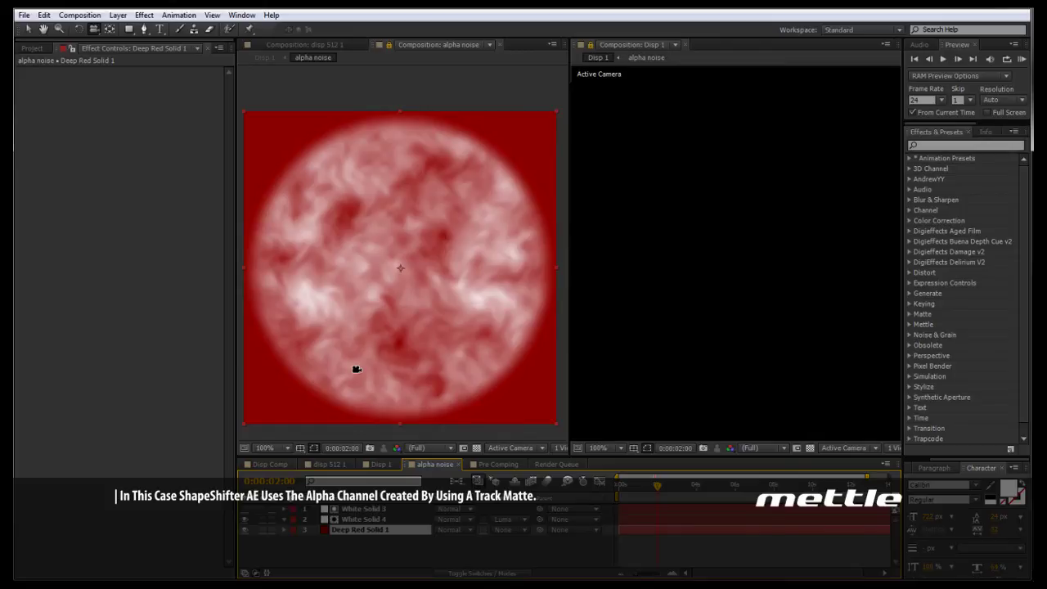
pyautogui.click(245, 530)
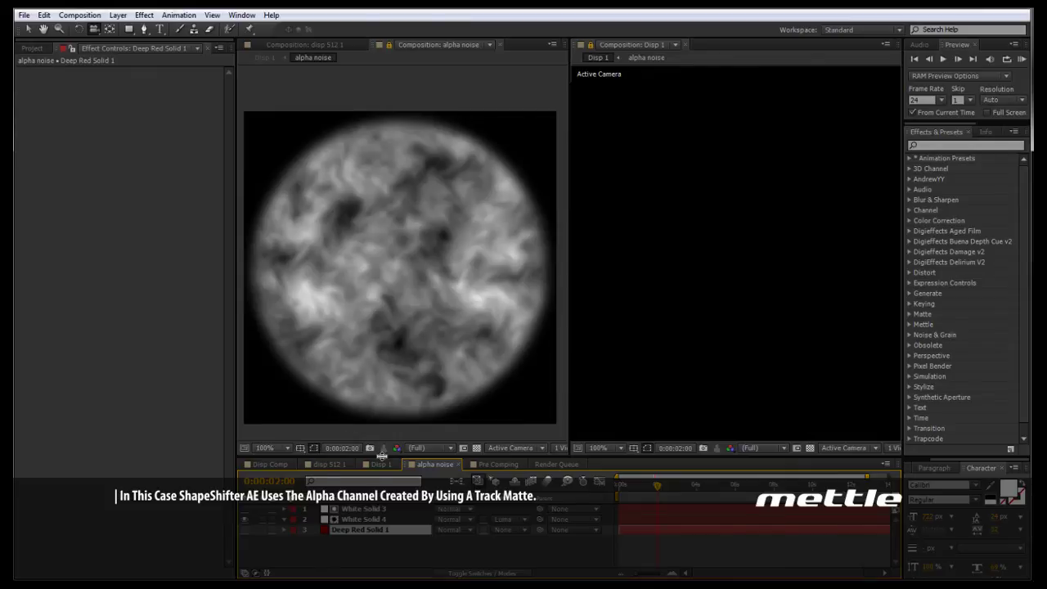
# Set the 1024 Solid's Displace Layer to 9. alpha noise in Disp 1 and orbit the camera towards its front.
pyautogui.click(380, 464)
pyautogui.click(377, 563)
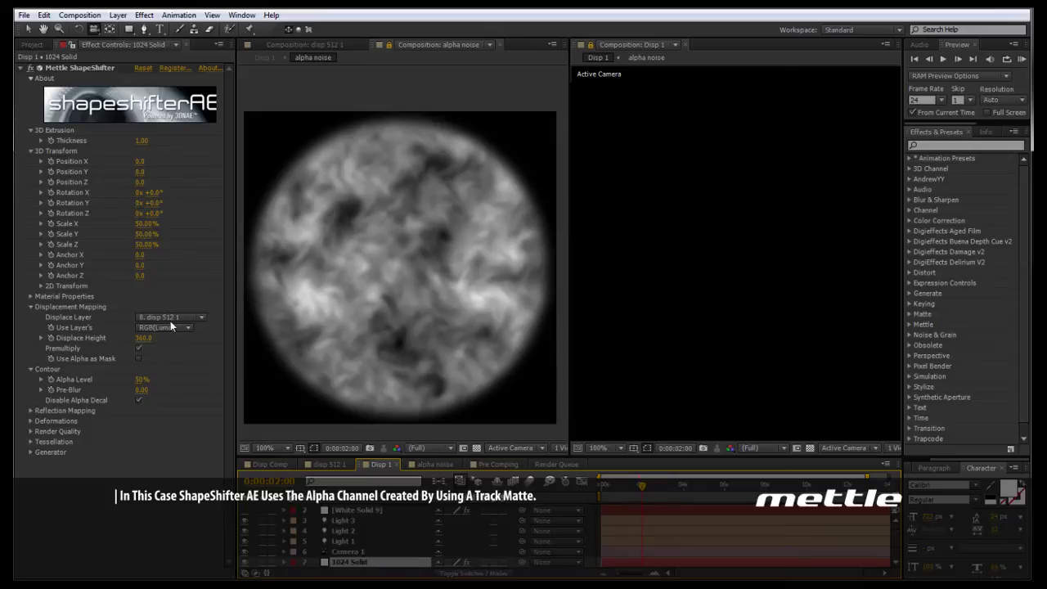
pyautogui.click(171, 318)
pyautogui.click(190, 402)
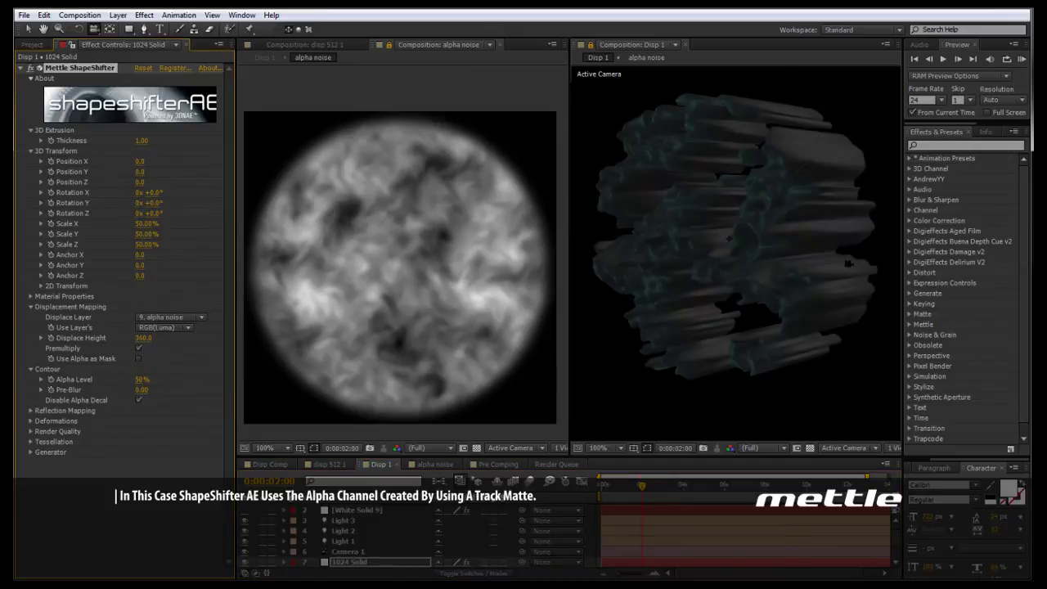
pyautogui.moveTo(720, 270); pyautogui.dragTo(825, 275)
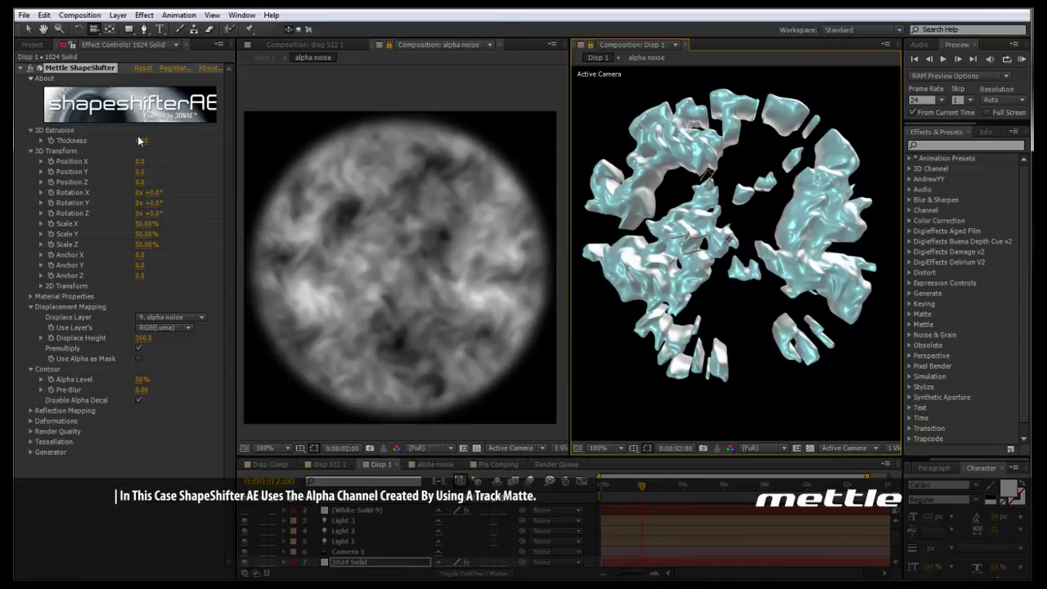
# Set the 1024 Solid's extrusion thickness to 61 and Displace Height to 0, and orbit around the flat extrusion.
pyautogui.moveTo(143, 140); pyautogui.dragTo(196, 139)
pyautogui.moveTo(141, 339); pyautogui.dragTo(59, 339)
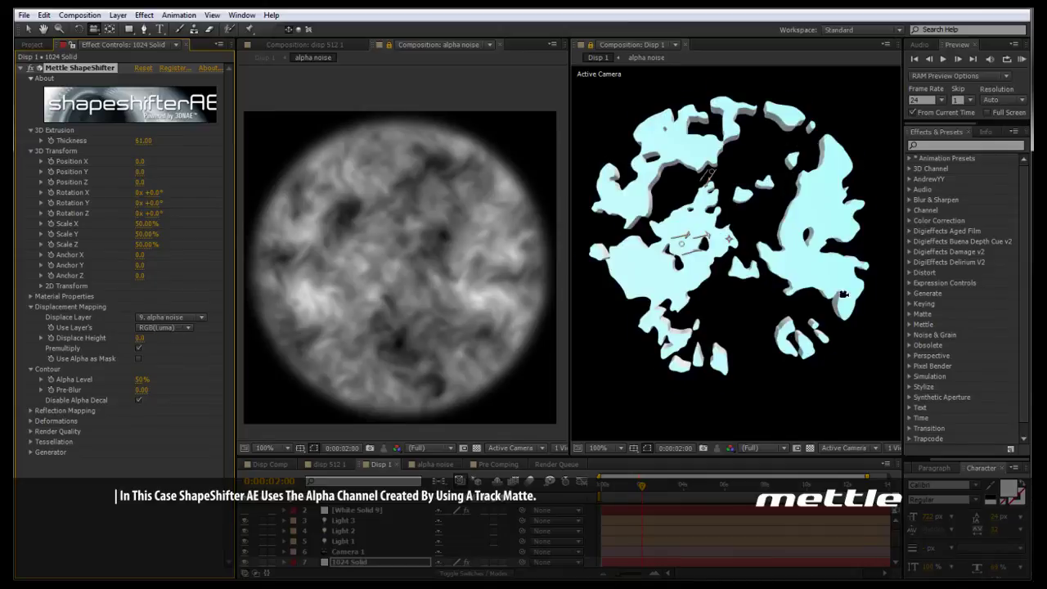
pyautogui.moveTo(843, 294); pyautogui.dragTo(605, 270)
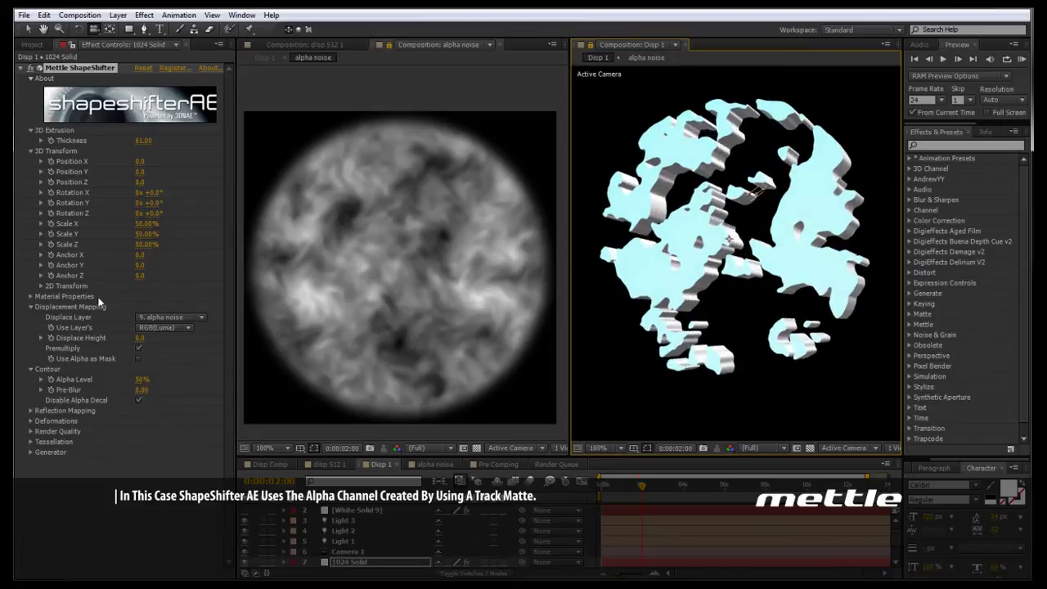
# Set the 1024 Solid's Displace Height to 180 and extrusion thickness to 1.00, and orbit to view the displaced pieces.
pyautogui.moveTo(140, 338); pyautogui.dragTo(146, 339)
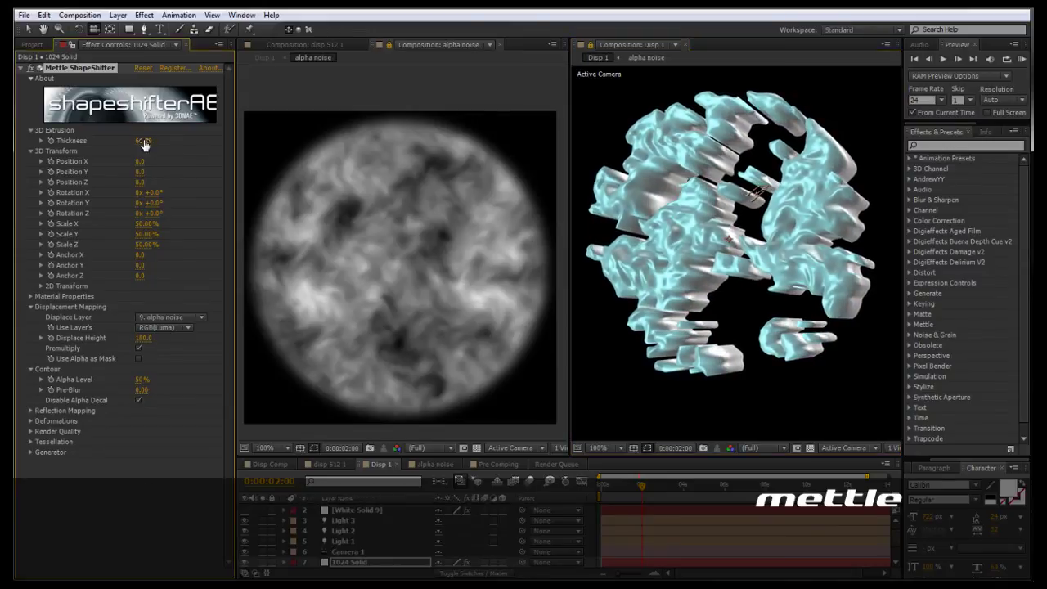
pyautogui.moveTo(143, 140); pyautogui.dragTo(131, 140)
pyautogui.moveTo(742, 268); pyautogui.dragTo(768, 295)
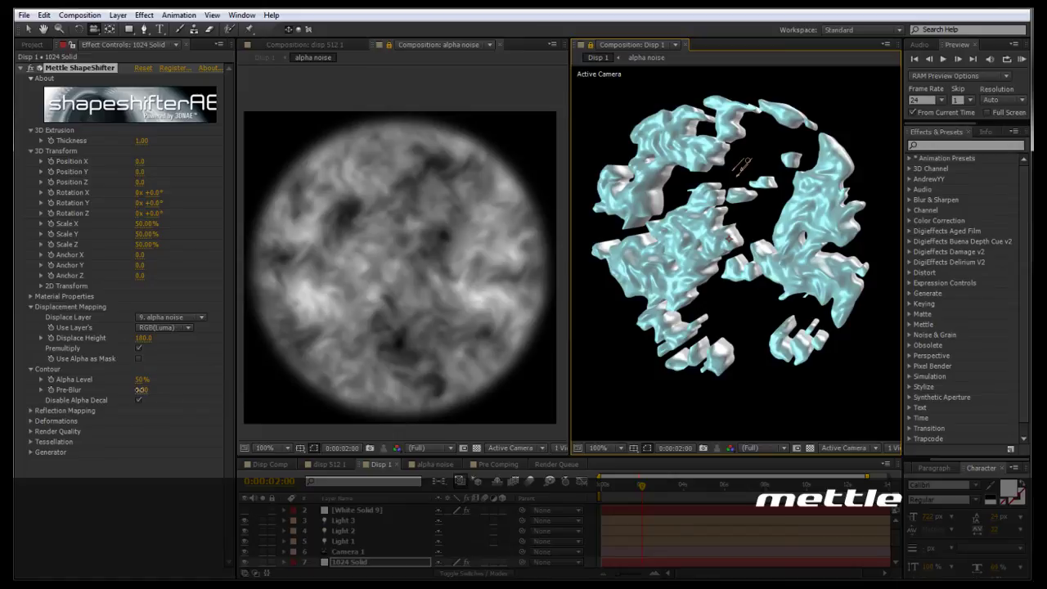
# Try a Contour Pre-Blur of 100 on the 1024 Solid and return it to 0.
pyautogui.moveTo(145, 390); pyautogui.dragTo(647, 342)
pyautogui.scroll(-1, 761, 347)
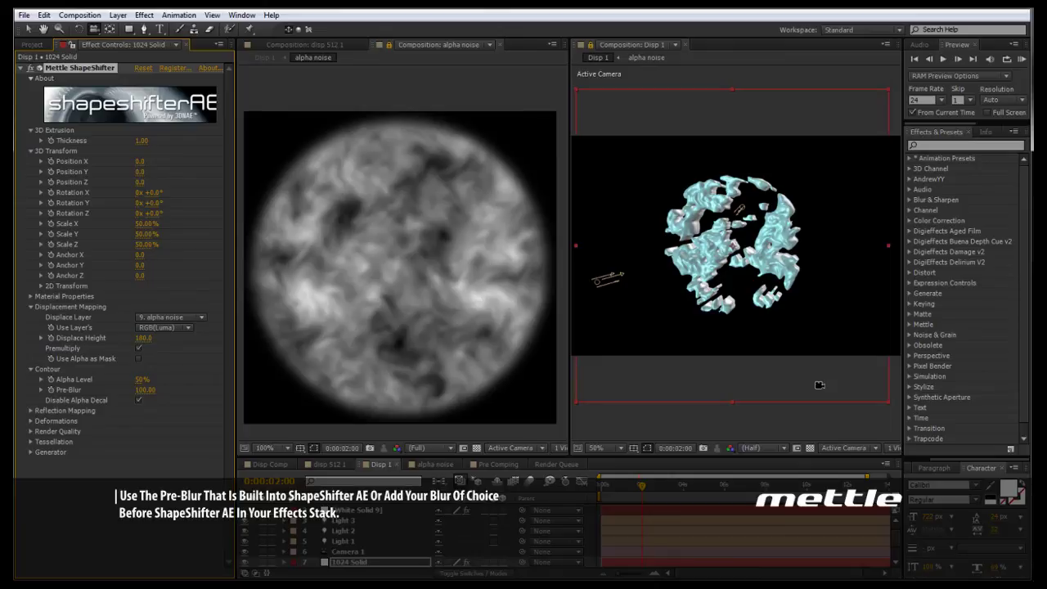
pyautogui.moveTo(152, 391); pyautogui.dragTo(94, 391)
# Hide the 1024 Solid, show the alpha noise layer 9 in its place and orbit around its extruded geometry.
pyautogui.scroll(-2, 373, 577)
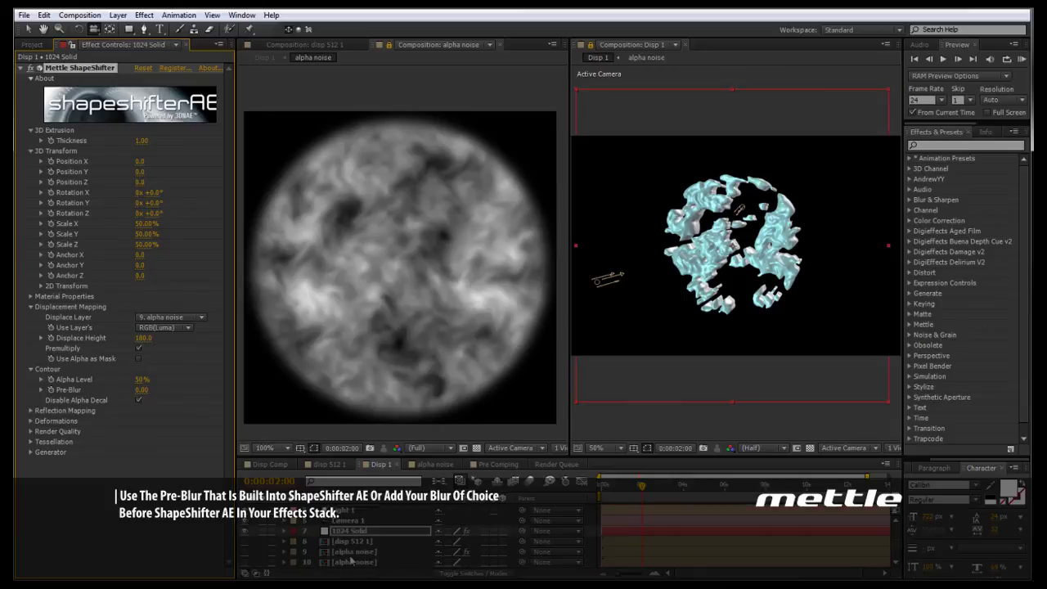
pyautogui.click(351, 553)
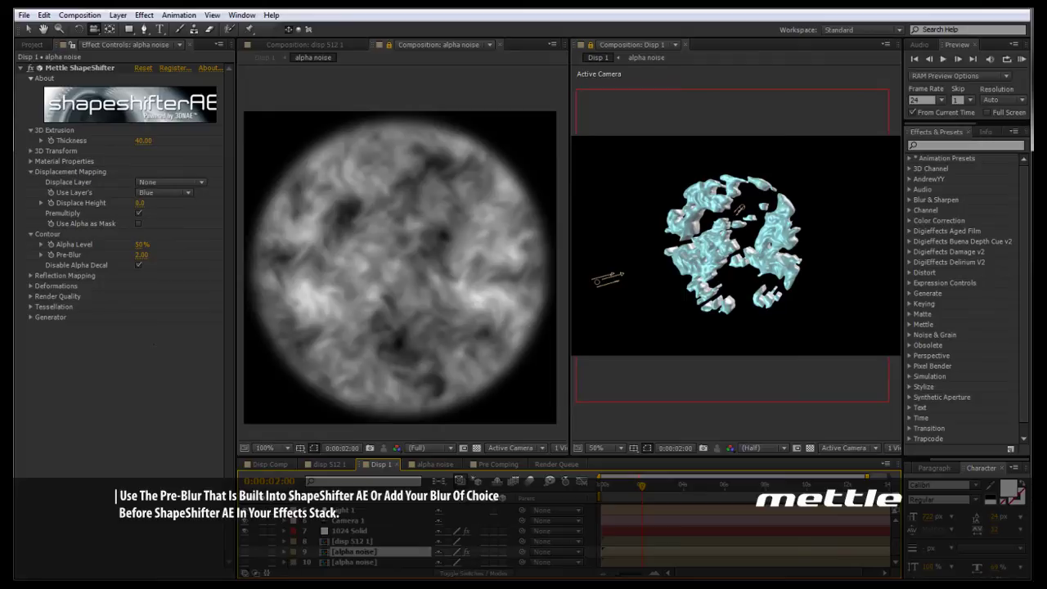
pyautogui.click(244, 533)
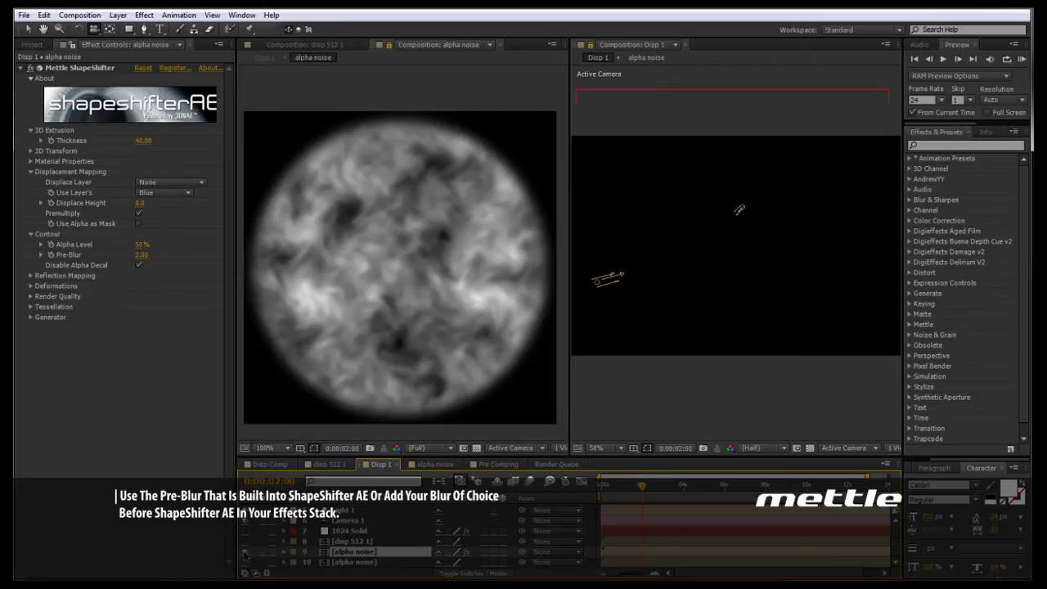
pyautogui.click(244, 552)
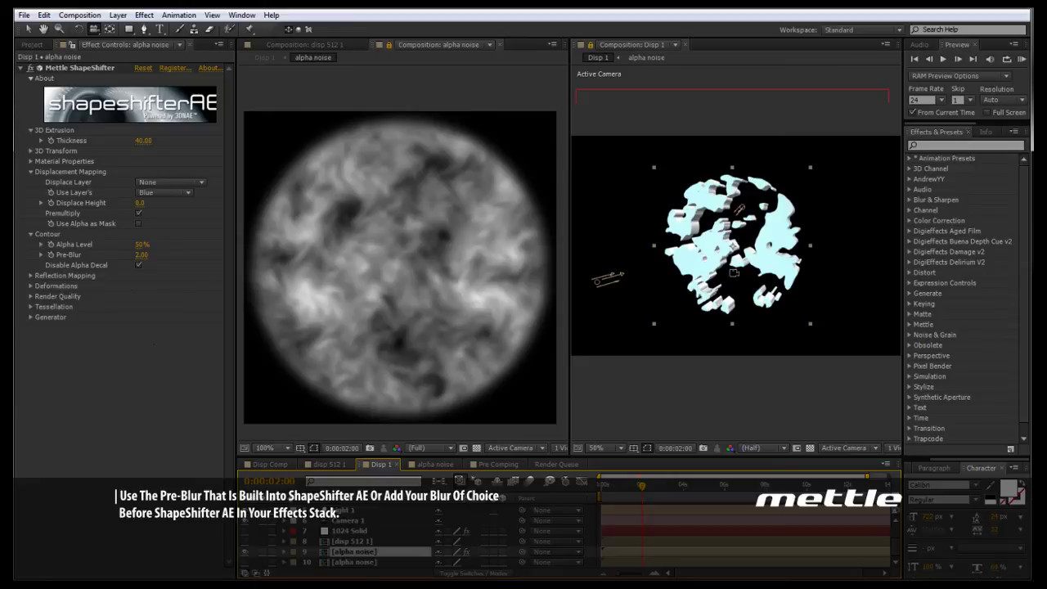
pyautogui.scroll(1, 737, 270)
pyautogui.moveTo(739, 275); pyautogui.dragTo(717, 240)
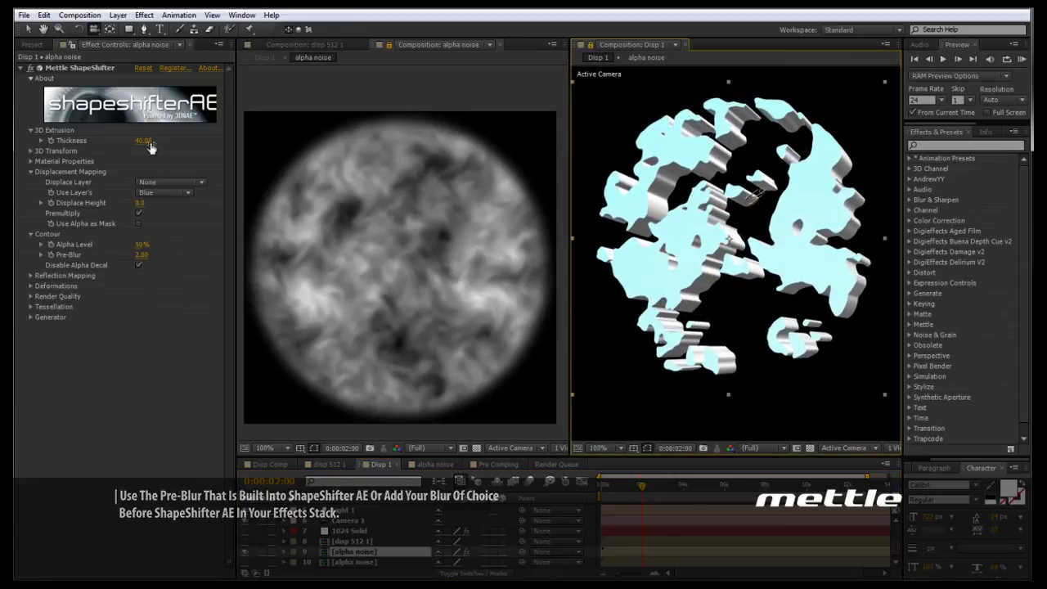
# Keep the alpha noise layer's Displace Layer at None, set its Displace Height to 110 and reduce its extrusion thickness to 1.00.
pyautogui.click(156, 181)
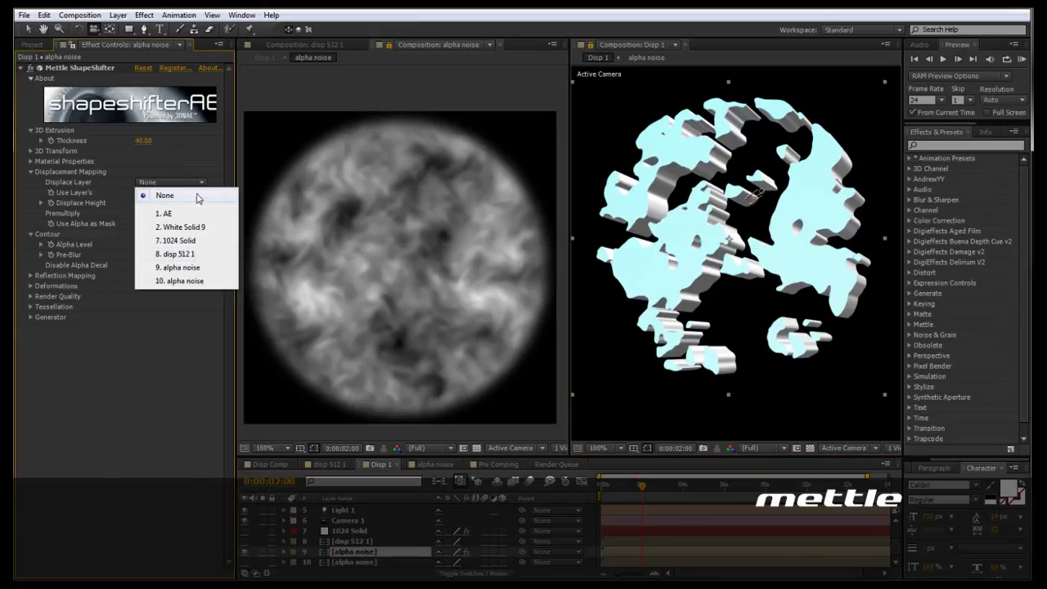
pyautogui.click(189, 437)
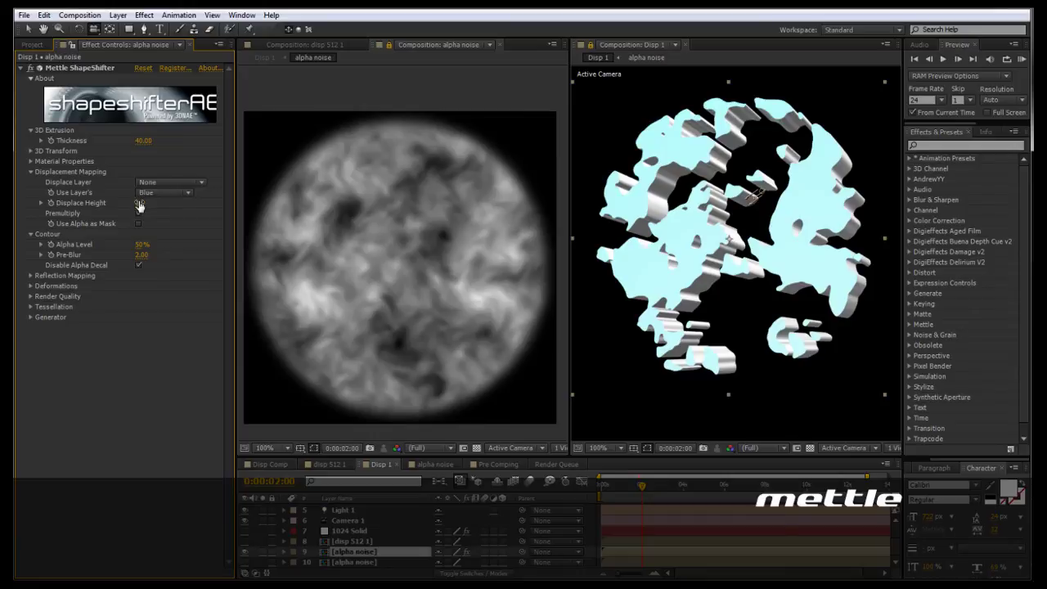
pyautogui.moveTo(140, 203); pyautogui.dragTo(146, 202)
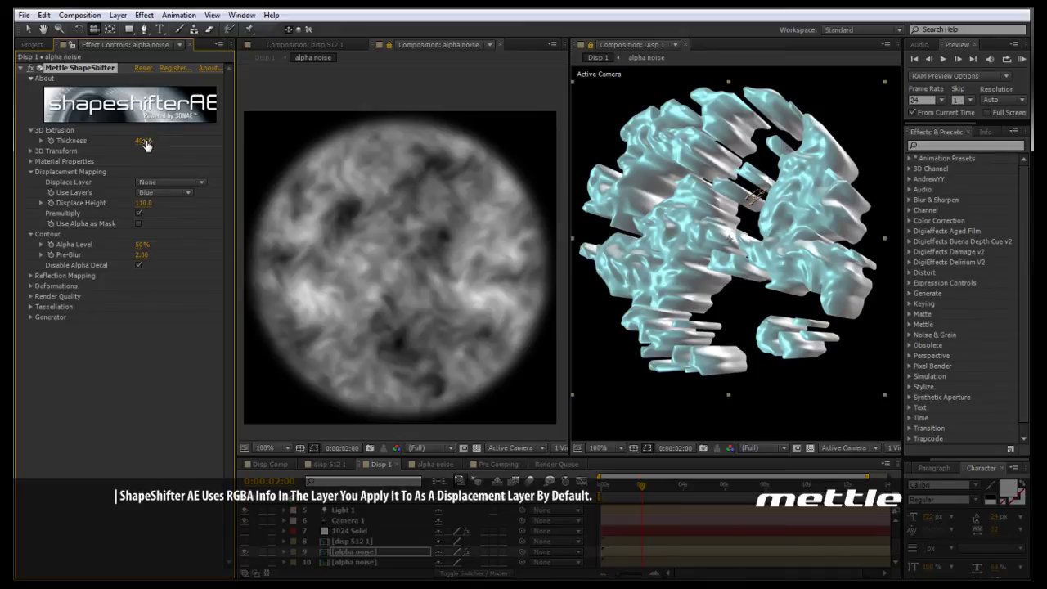
pyautogui.moveTo(146, 143); pyautogui.dragTo(90, 144)
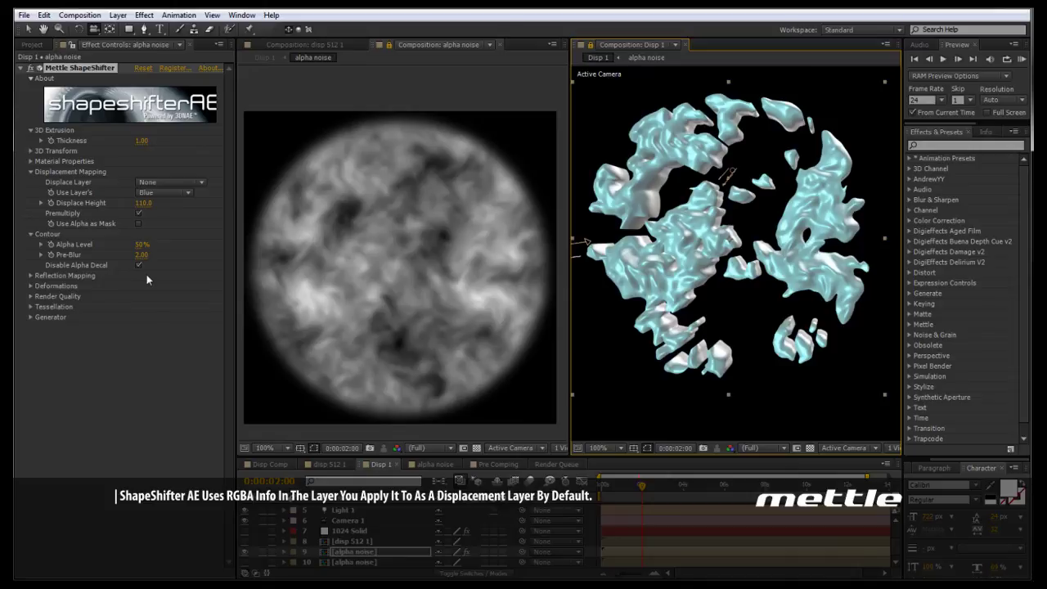
# Set the alpha noise layer's Contour Pre-Blur to 0 and toggle ShapeShifter off and on to compare the result with the flat noise.
pyautogui.moveTo(141, 254); pyautogui.dragTo(83, 265)
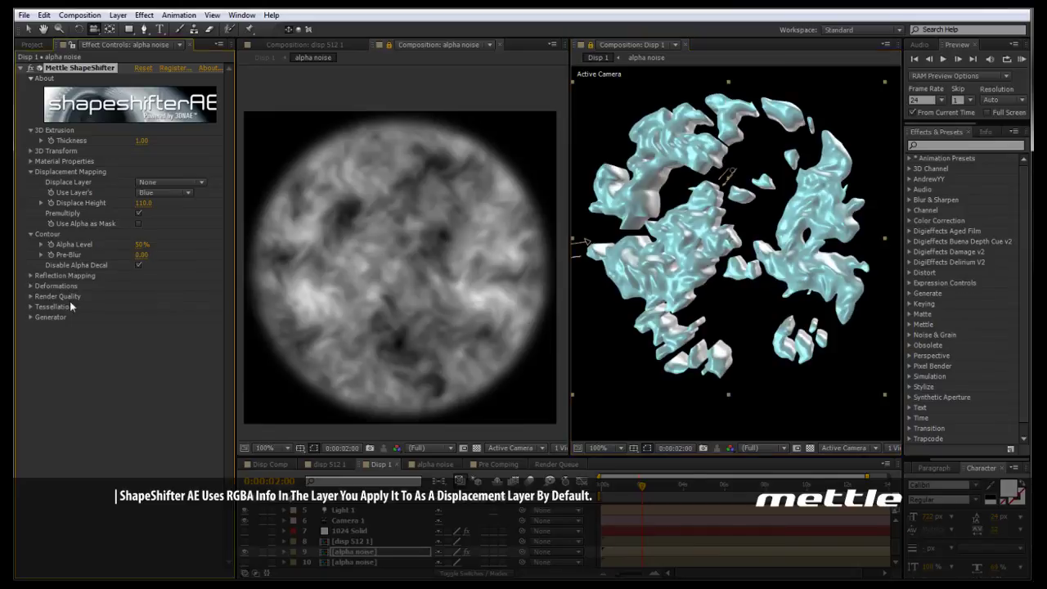
pyautogui.click(30, 68)
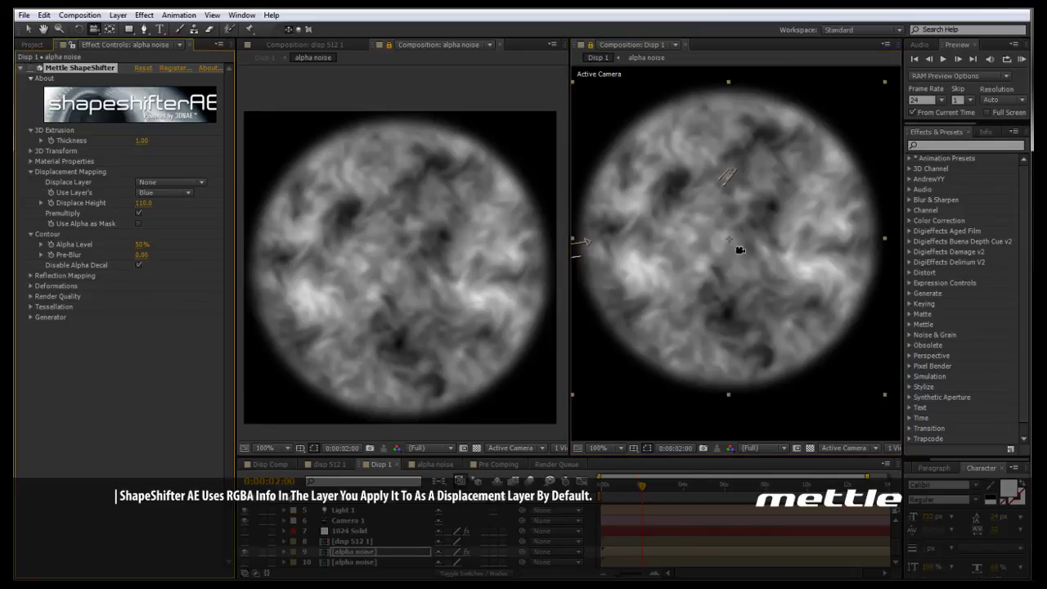
pyautogui.scroll(-4, 752, 243)
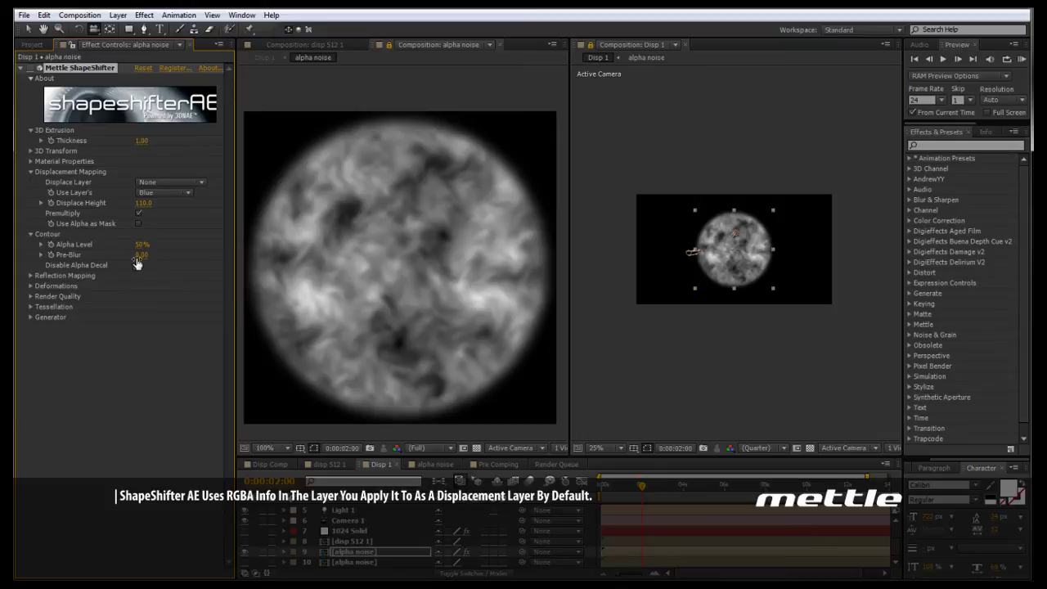
pyautogui.moveTo(139, 255); pyautogui.dragTo(65, 249)
pyautogui.click(31, 69)
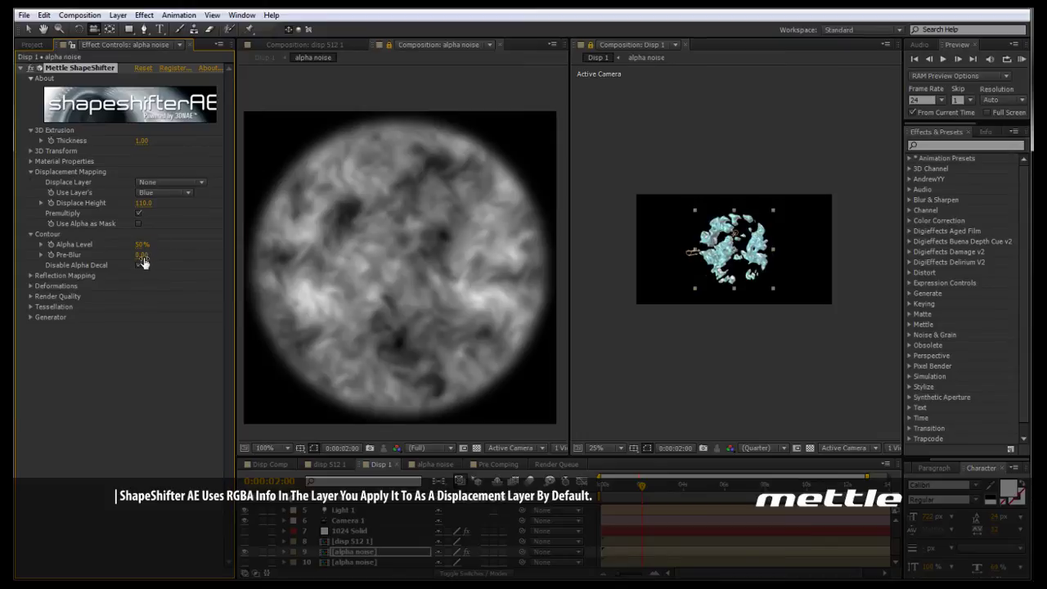
pyautogui.moveTo(143, 255); pyautogui.dragTo(86, 253)
pyautogui.scroll(2, 794, 297)
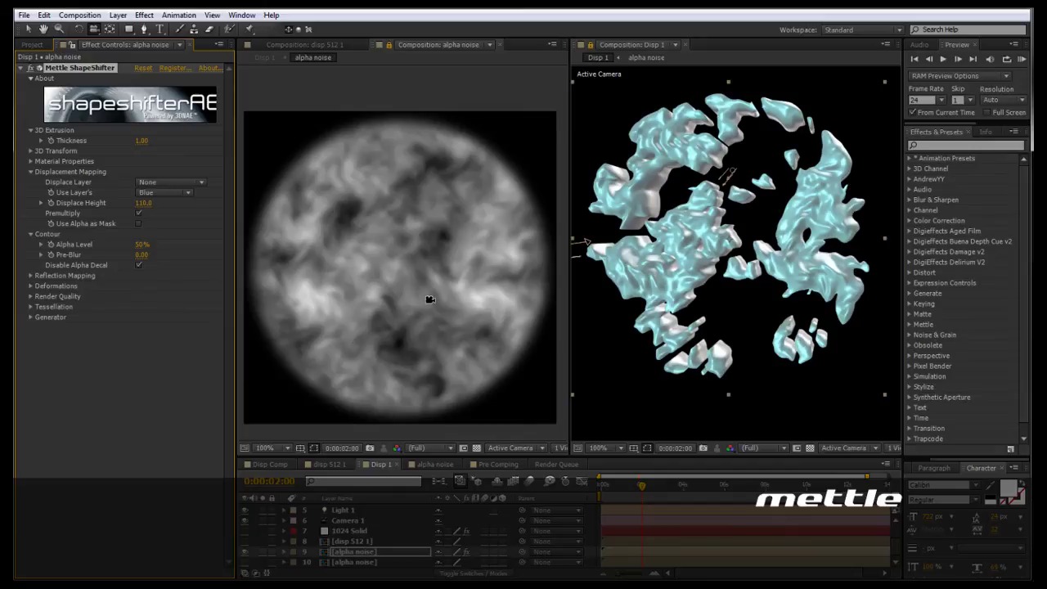
# Assign disp 512 1 (layer 8) as the alpha noise layer's Displace Layer.
pyautogui.scroll(1, 424, 296)
pyautogui.scroll(-1, 425, 295)
pyautogui.click(147, 183)
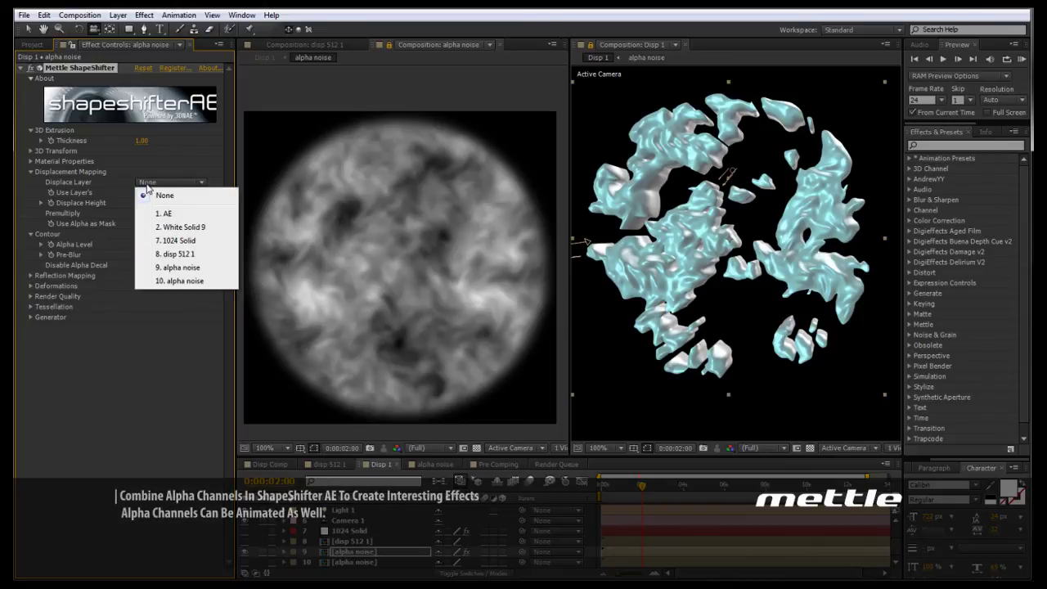
pyautogui.click(176, 253)
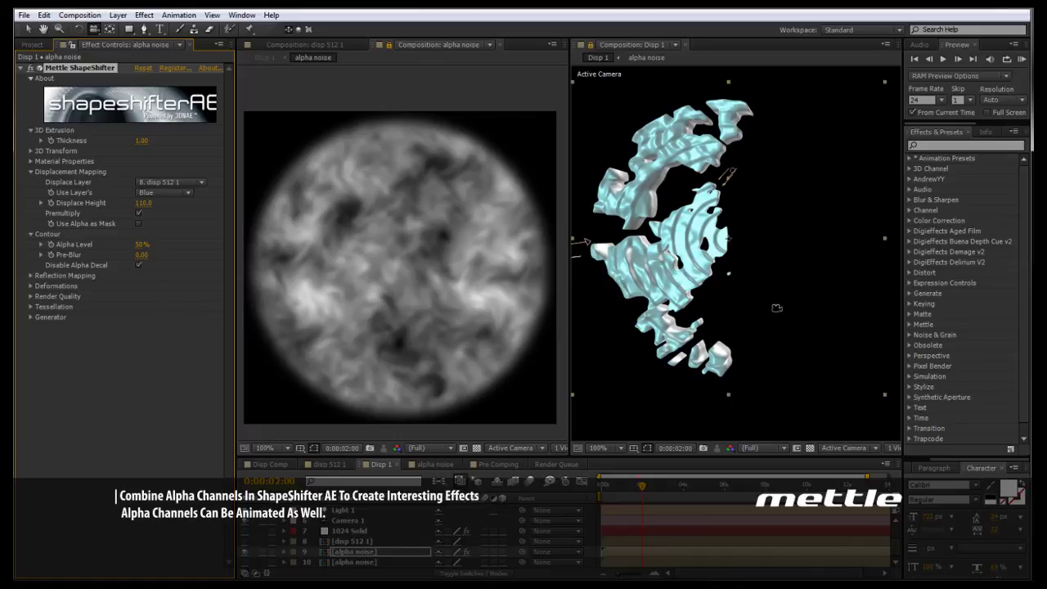
# Open the disp 512 1 composition and set White Solid 5's Mask 1 mode to None.
pyautogui.click(318, 45)
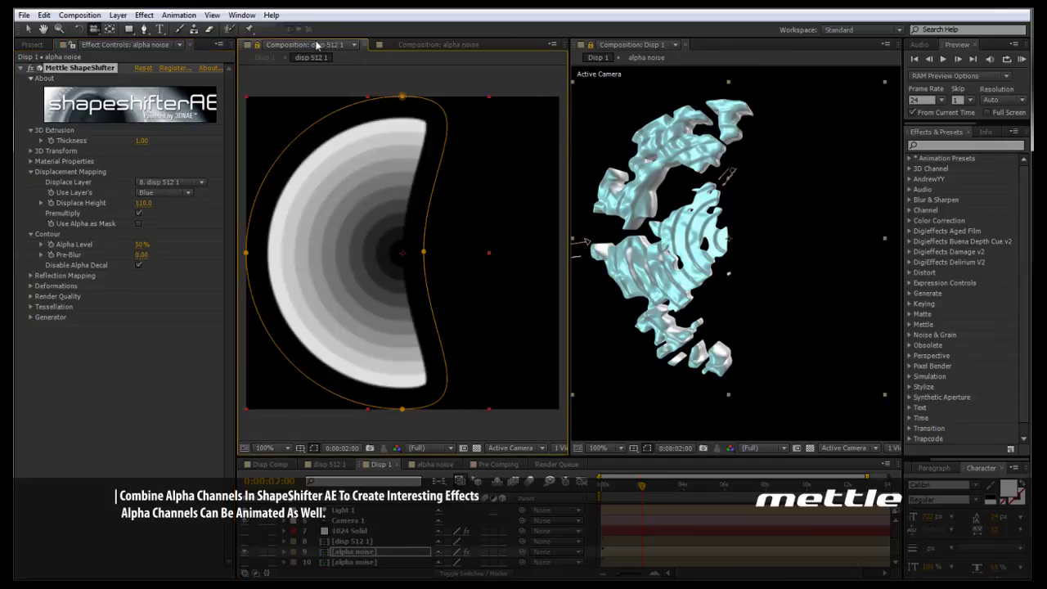
pyautogui.click(327, 464)
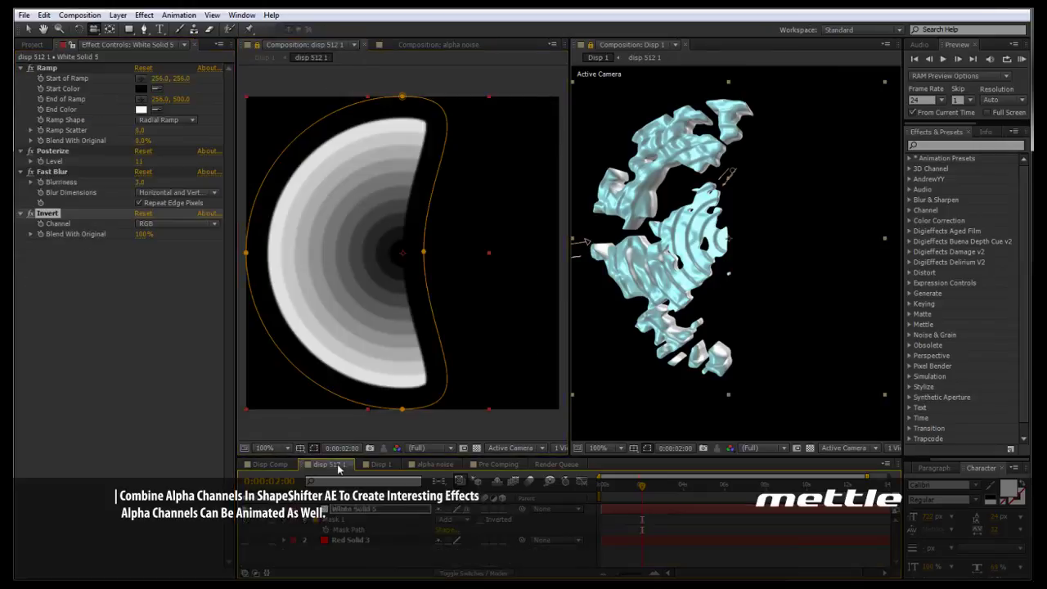
pyautogui.click(444, 519)
pyautogui.click(464, 426)
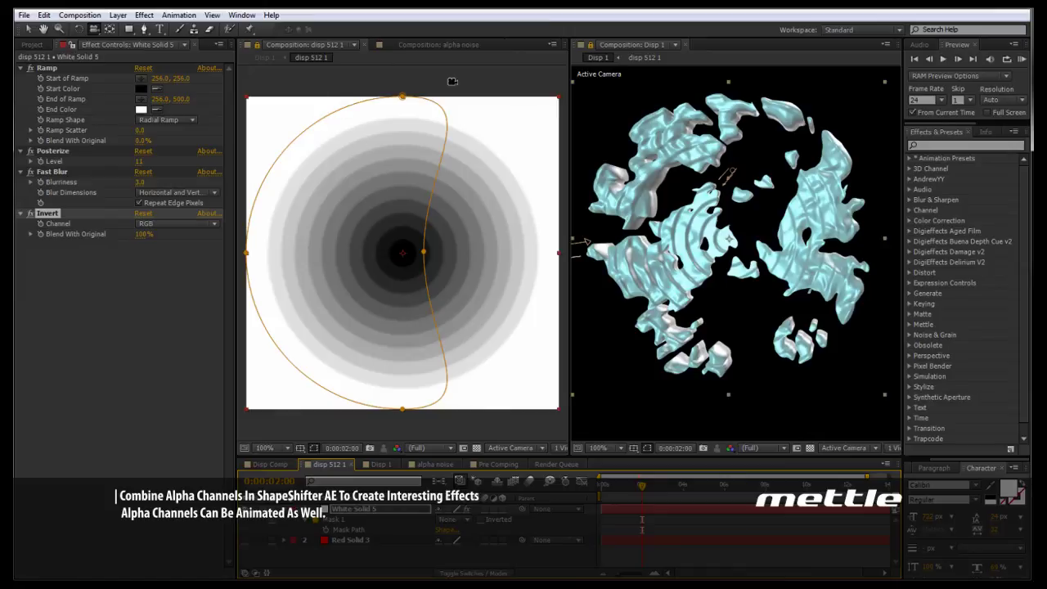
# View the alpha noise map, return to the Disp 1 timeline and turn off Premultiply for the alpha noise layer's displacement.
pyautogui.click(447, 45)
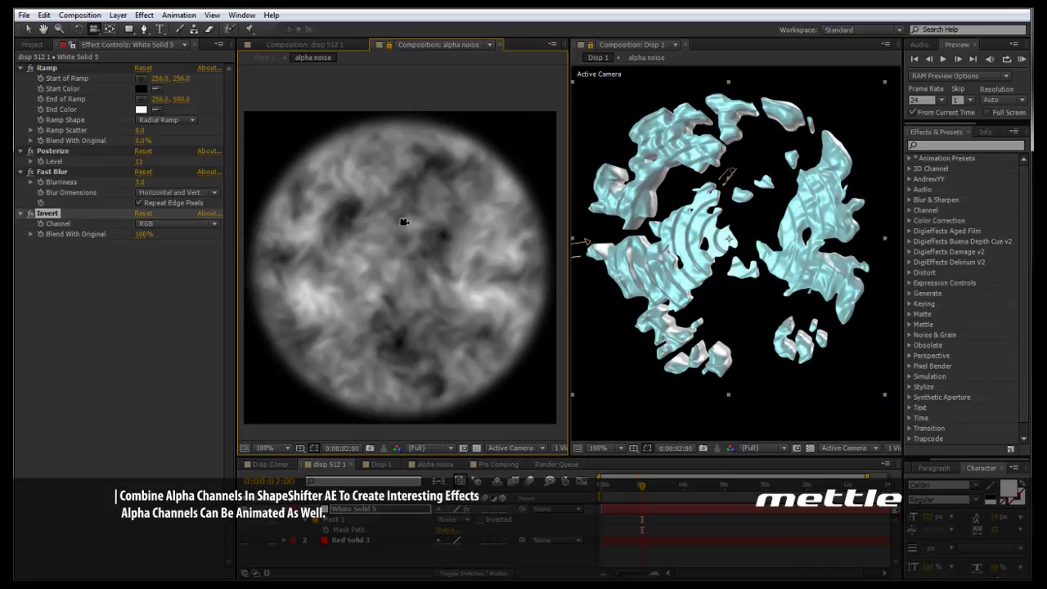
pyautogui.click(379, 465)
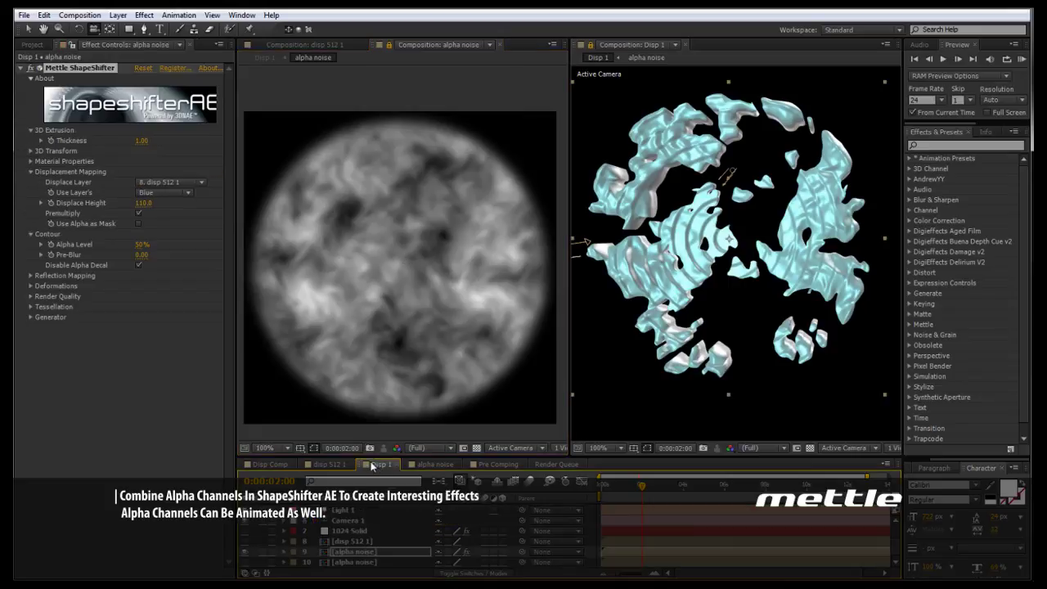
pyautogui.click(140, 213)
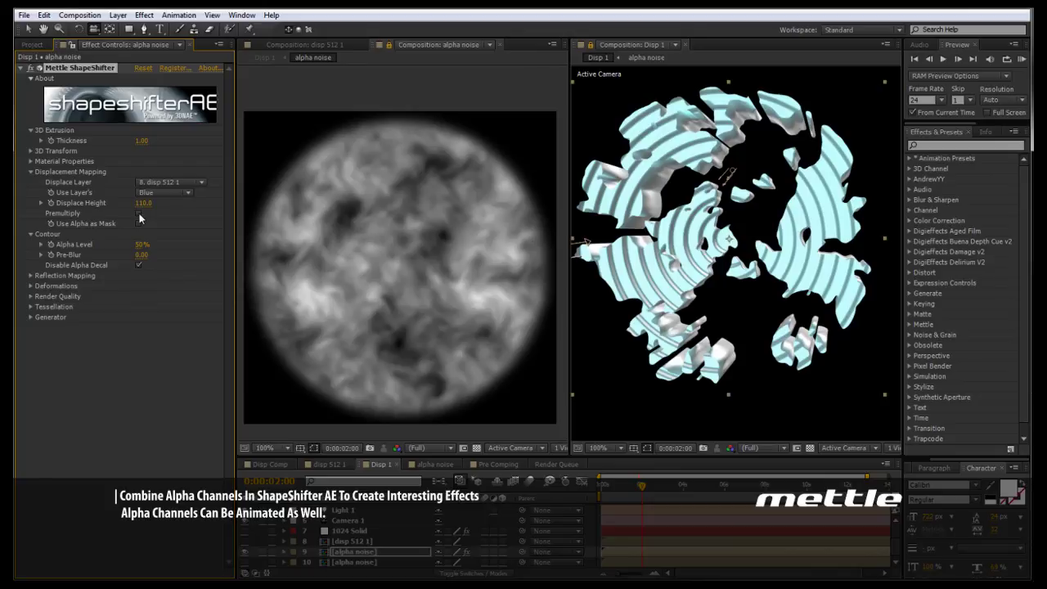
# Set Mask 1 on White Solid 5 in disp 512 1 to Add and deselect the layer.
pyautogui.click(343, 44)
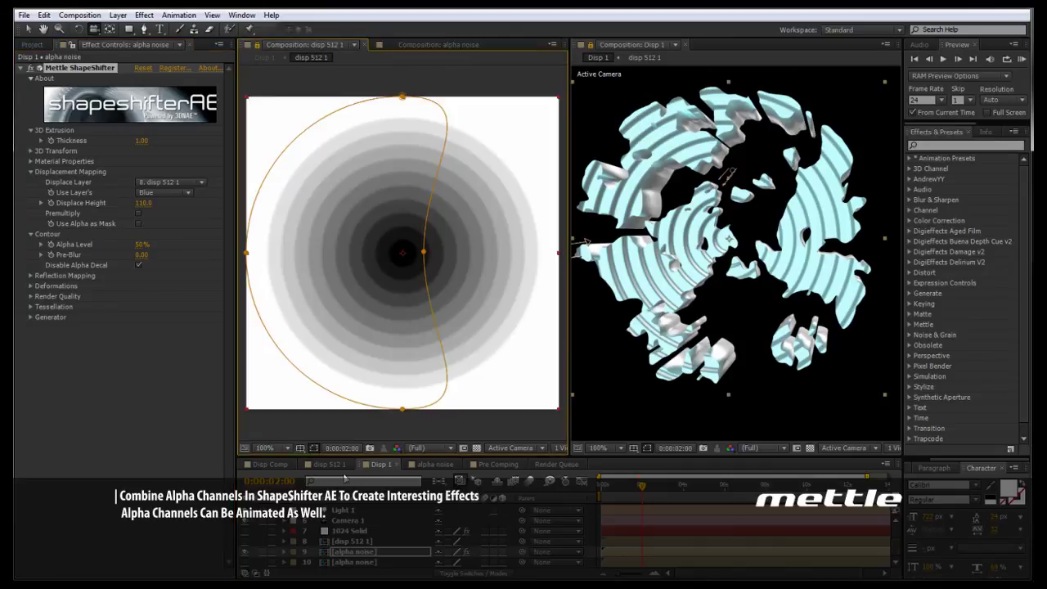
pyautogui.click(331, 464)
pyautogui.click(446, 519)
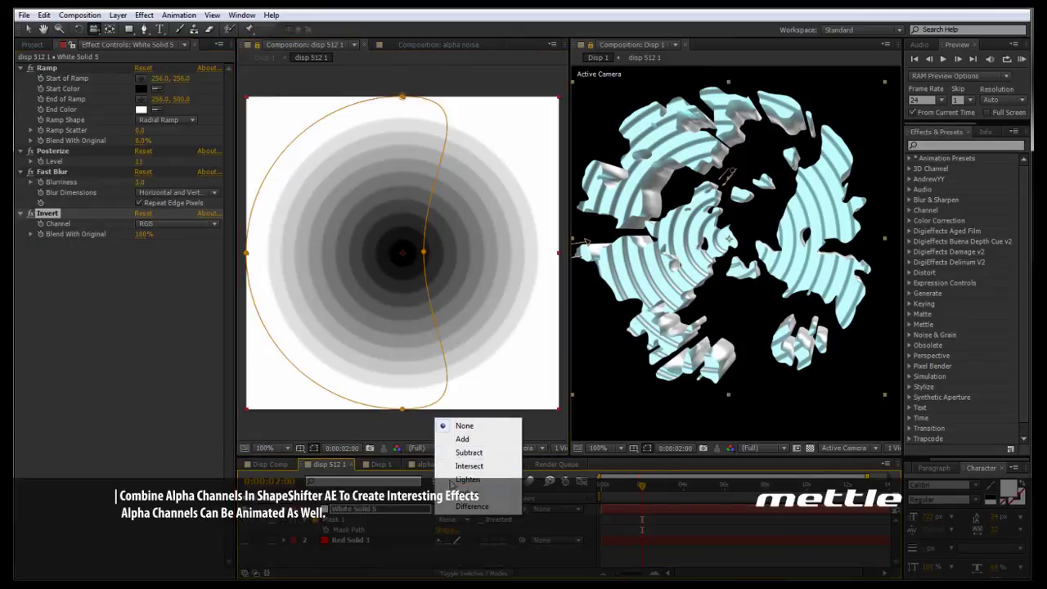
pyautogui.click(464, 439)
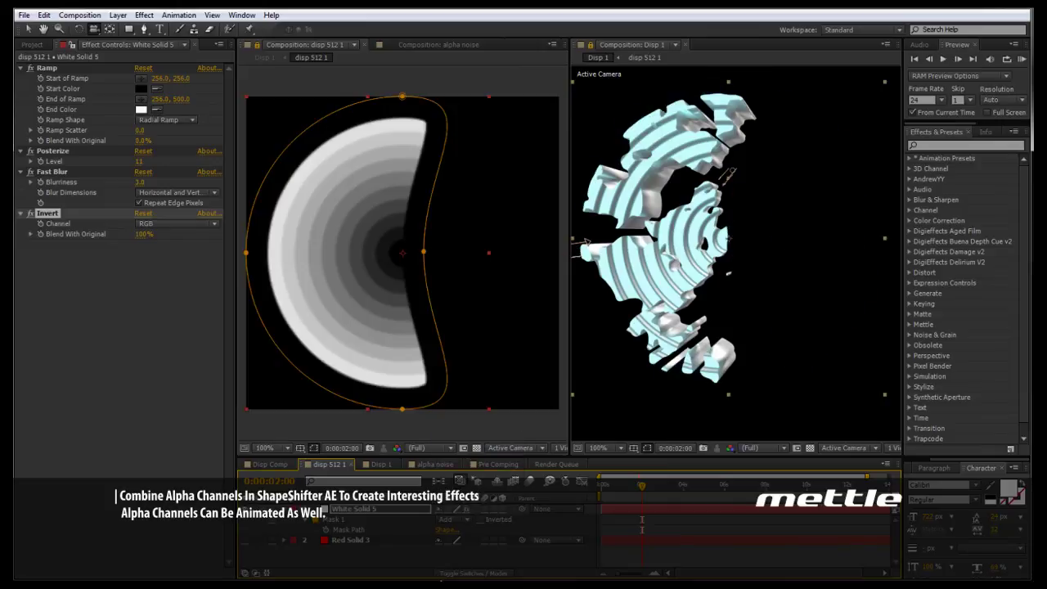
pyautogui.click(432, 564)
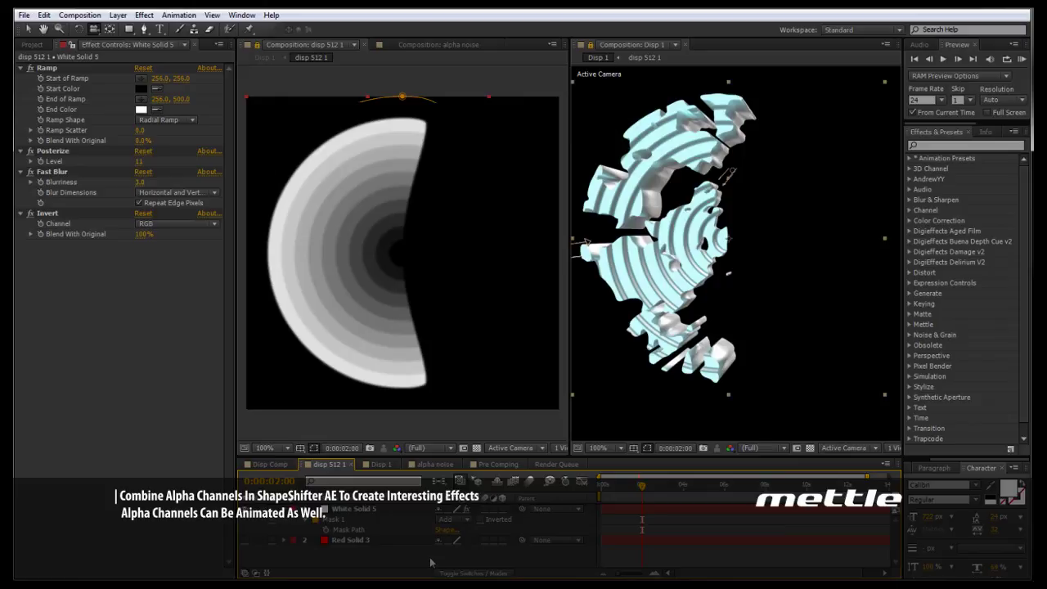
pyautogui.click(431, 562)
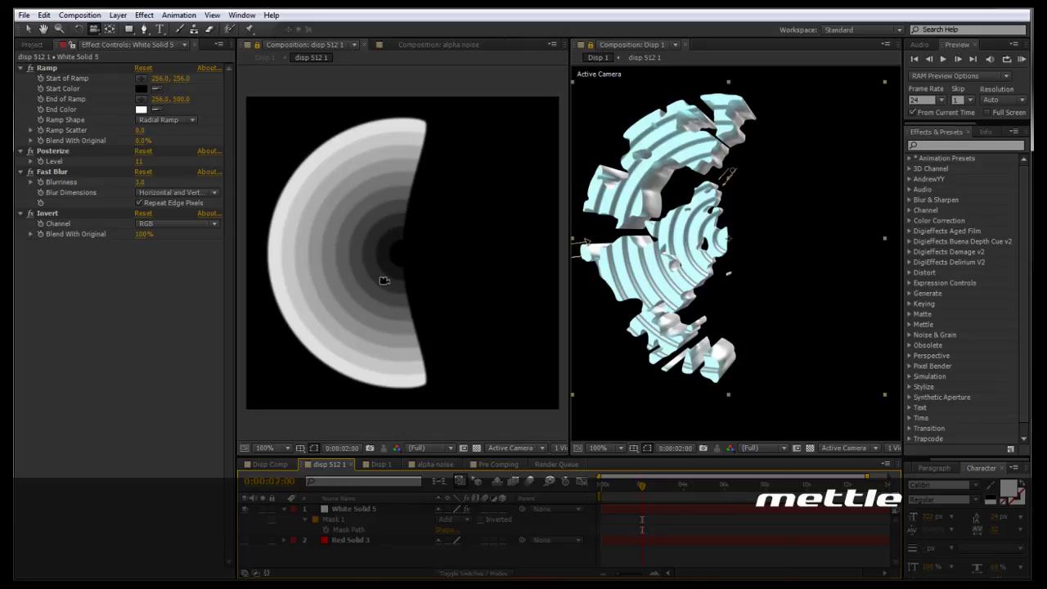
# Hide alpha noise layer 9 in the Disp 1 composition and show the AE text layer in its place.
pyautogui.click(433, 465)
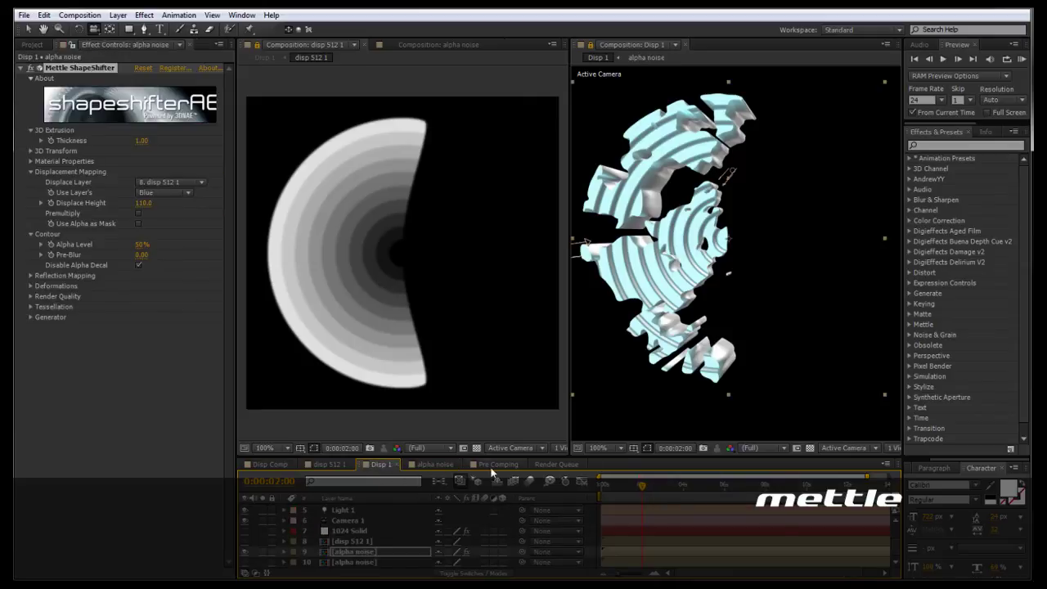
pyautogui.click(497, 464)
pyautogui.click(379, 464)
pyautogui.scroll(-3, 319, 524)
pyautogui.click(245, 553)
pyautogui.scroll(3, 293, 547)
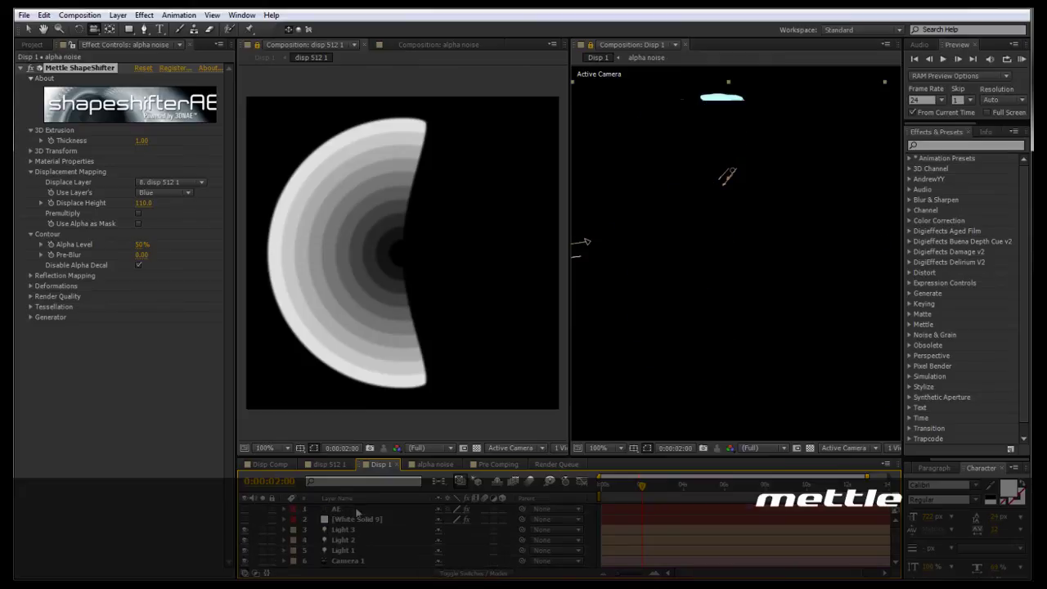
pyautogui.click(356, 510)
pyautogui.click(244, 509)
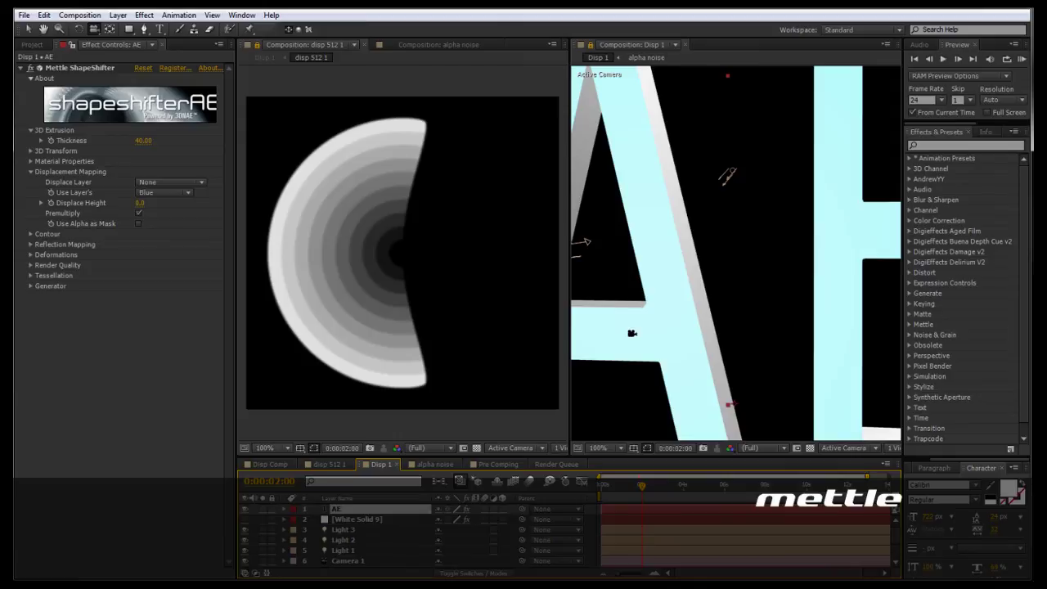
# Move the camera to frame the extruded letter A of the AE text in the Disp 1 view.
pyautogui.scroll(-2, 686, 342)
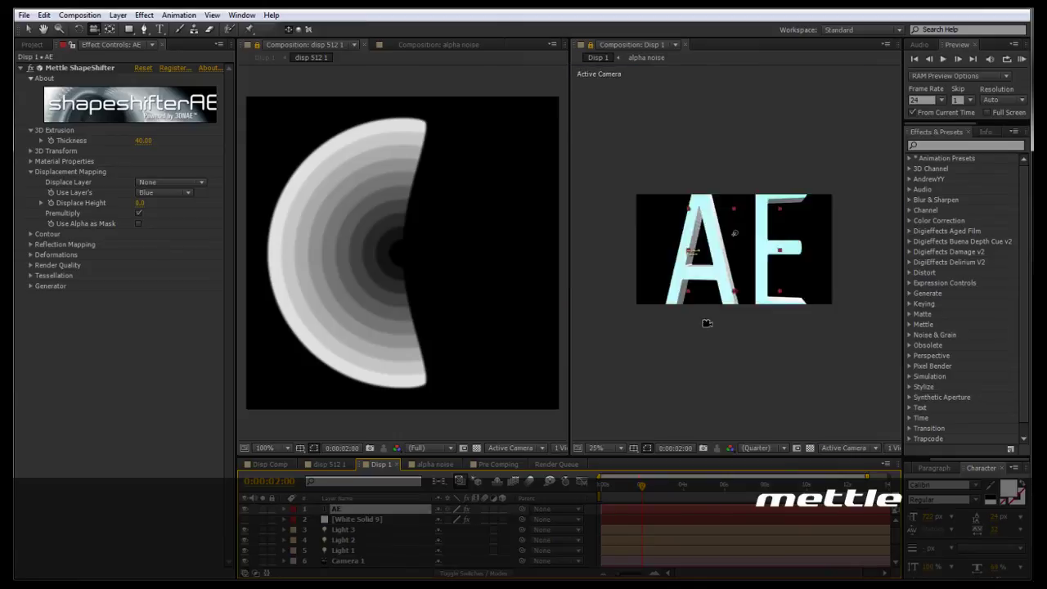
pyautogui.press('.')
pyautogui.press('.')
pyautogui.press('.')
pyautogui.press('.')
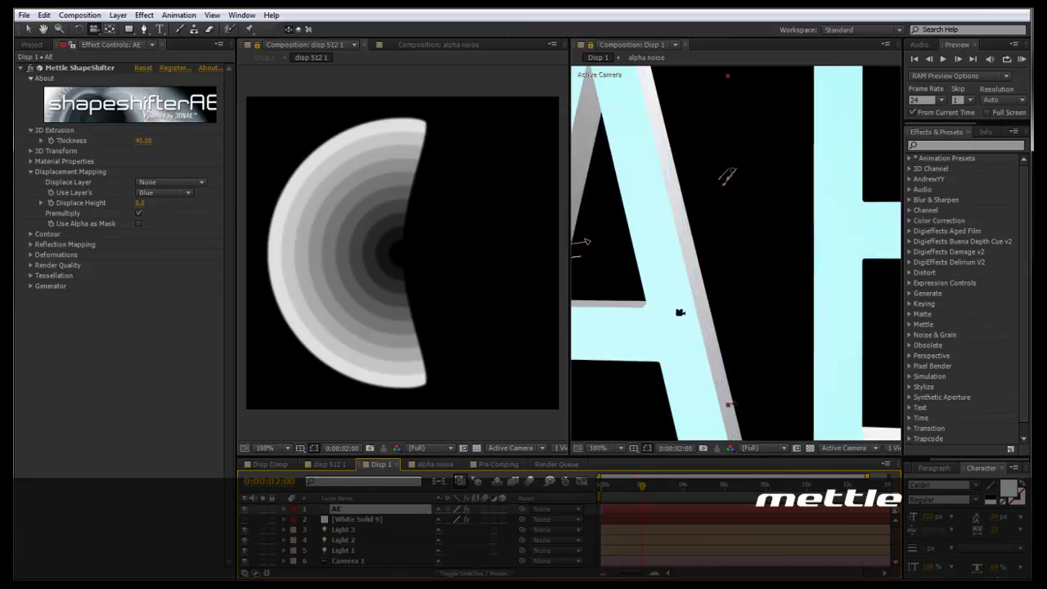
pyautogui.press(',')
pyautogui.moveTo(645, 320); pyautogui.dragTo(712, 261)
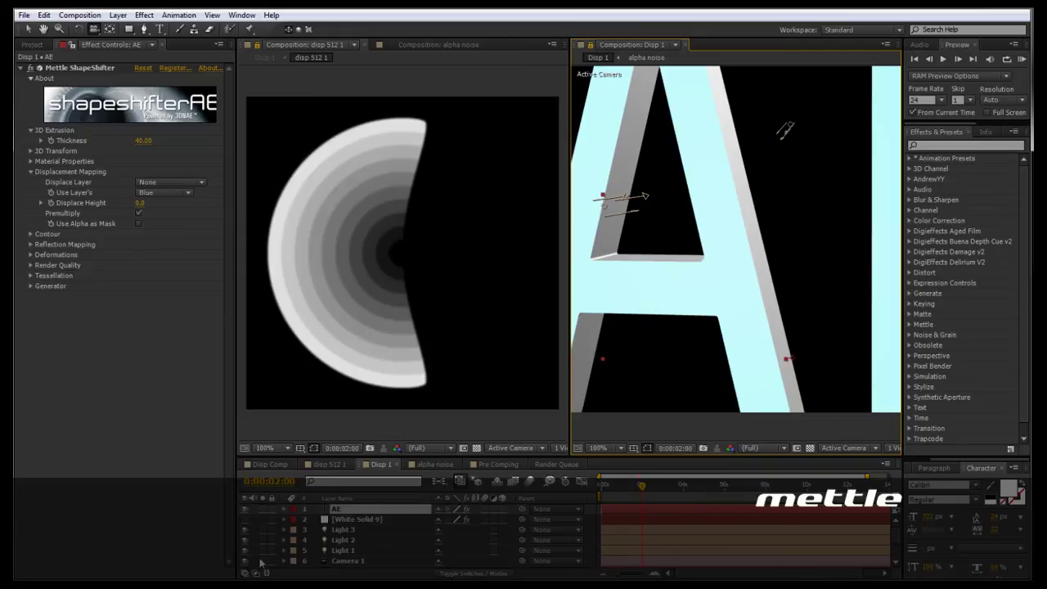
# Change the colour of the parallel Light 1 to saturated blue 1800FF.
pyautogui.click(356, 542)
pyautogui.doubleClick(348, 551)
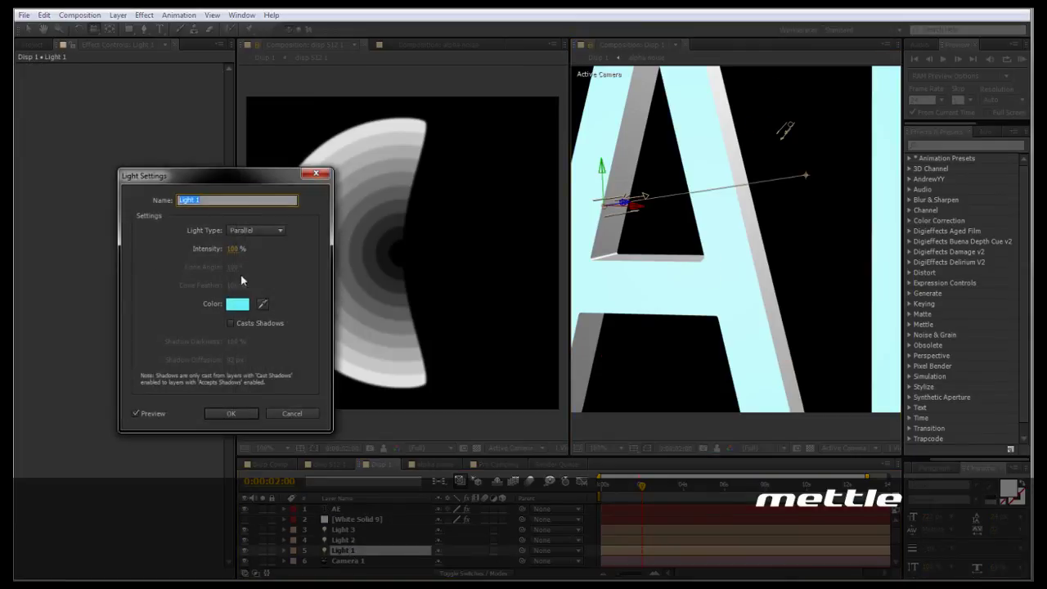
pyautogui.click(239, 305)
pyautogui.click(271, 197)
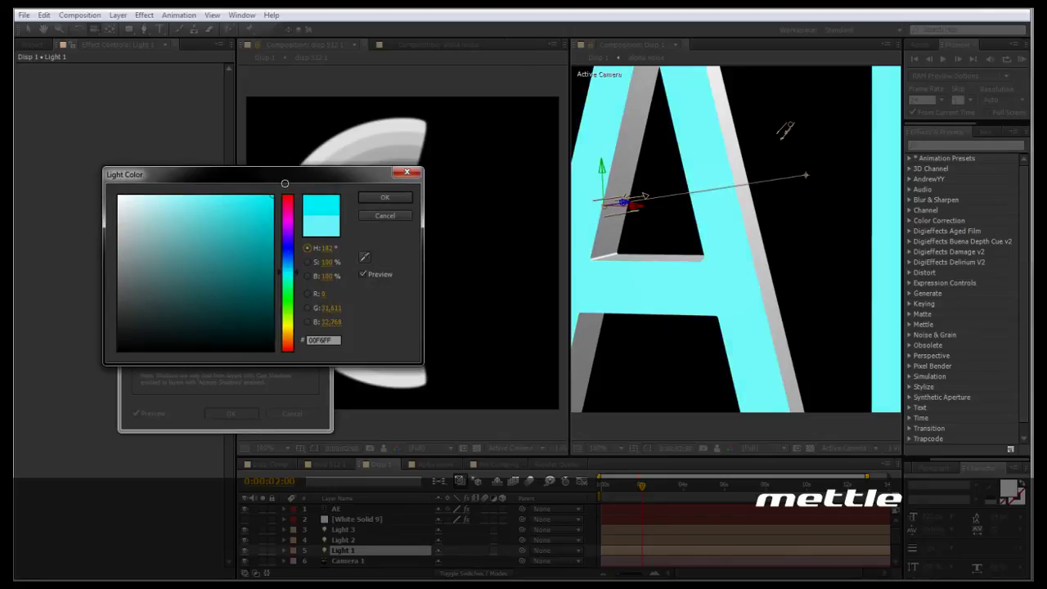
pyautogui.click(291, 251)
pyautogui.moveTo(290, 250); pyautogui.dragTo(290, 243)
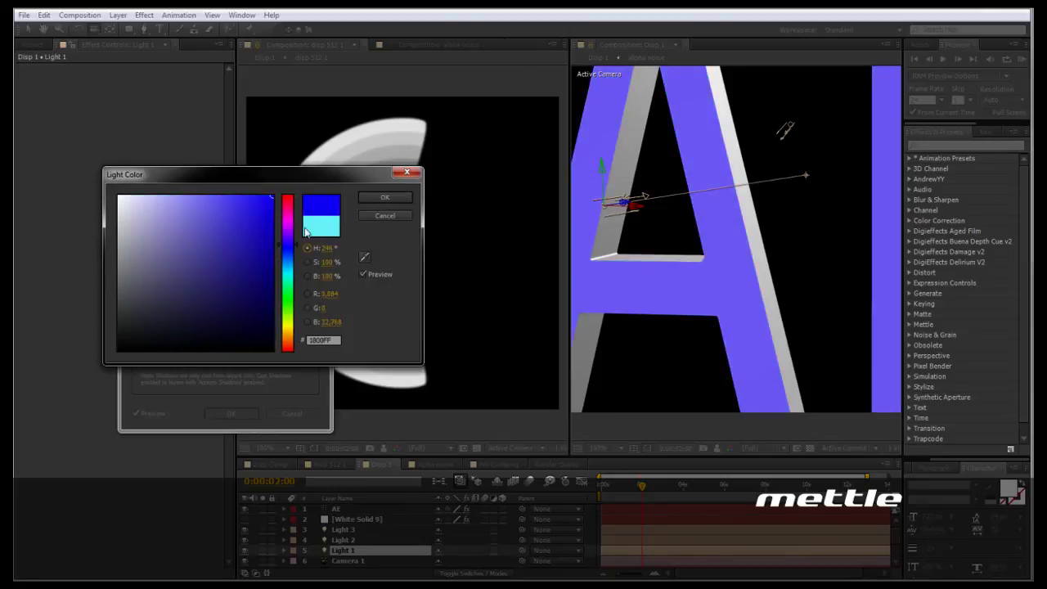
pyautogui.click(389, 199)
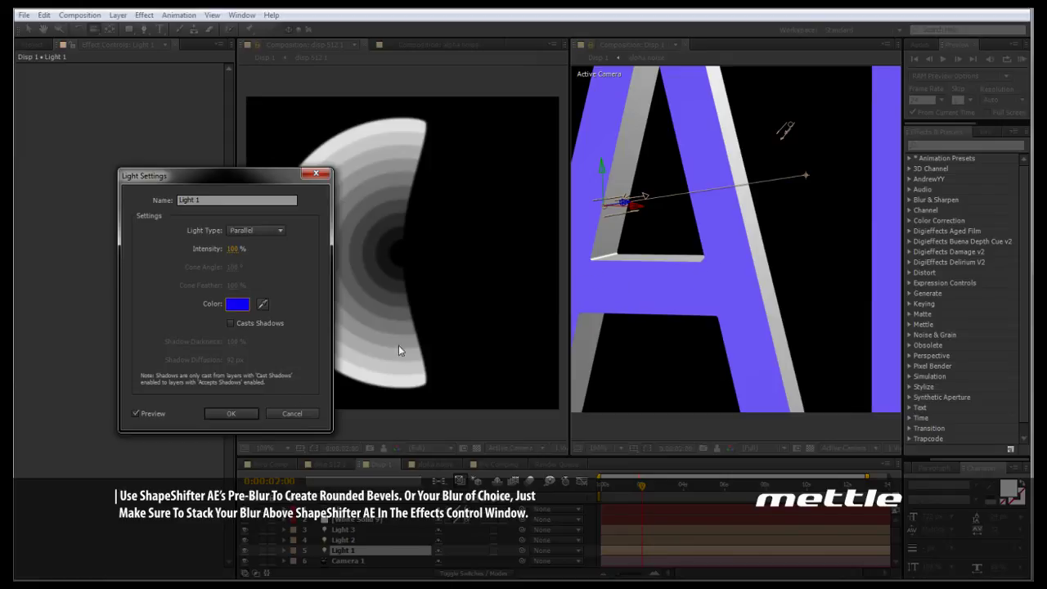
pyautogui.click(230, 414)
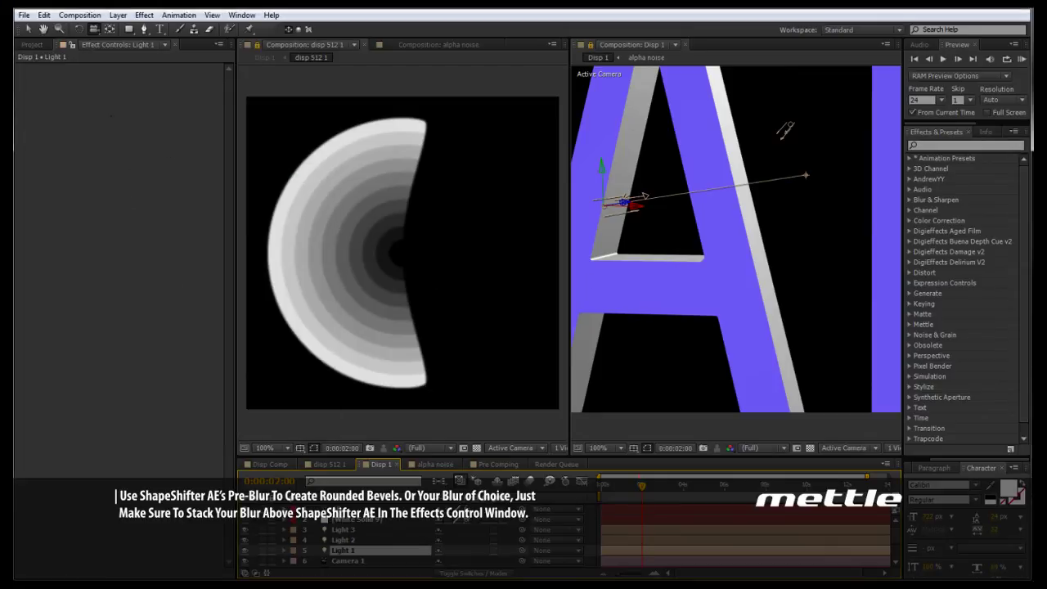
# Select the AE text layer and set its ShapeShifter Displace Height to 0.2.
pyautogui.click(349, 508)
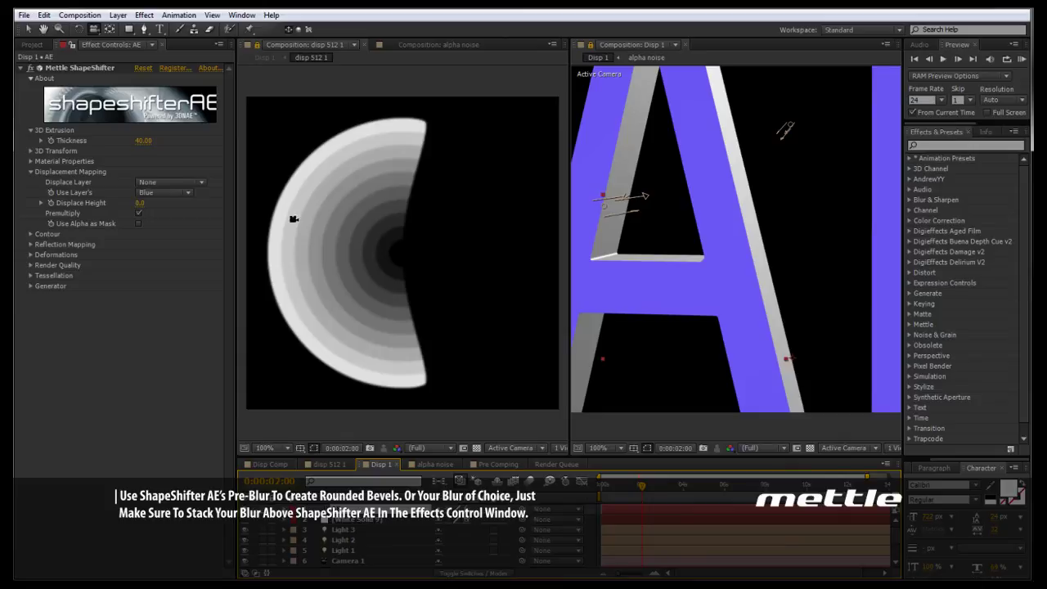
pyautogui.click(52, 176)
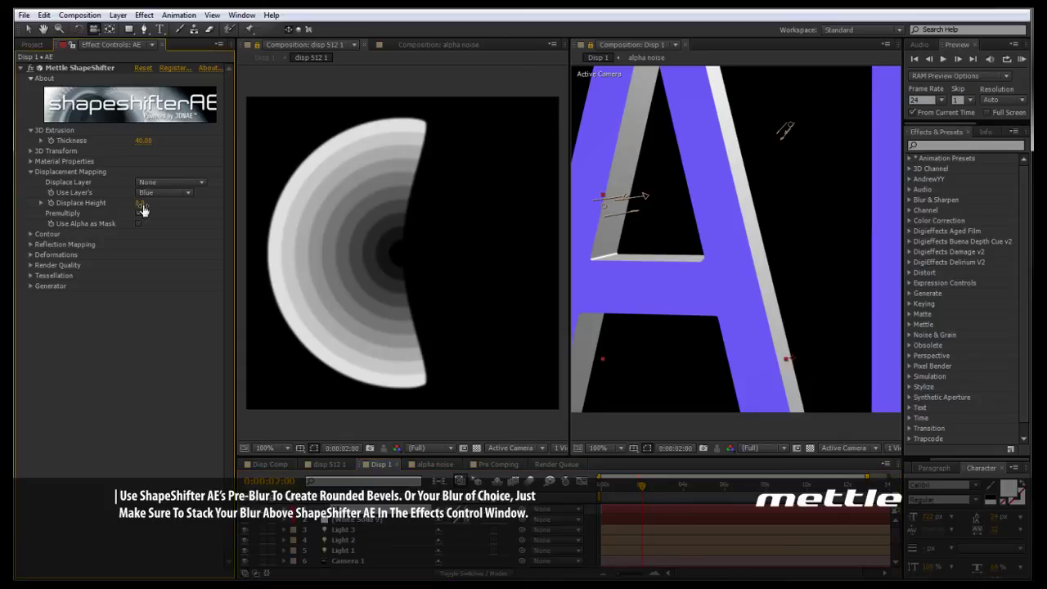
pyautogui.click(141, 204)
pyautogui.write('2')
pyautogui.press('Return')
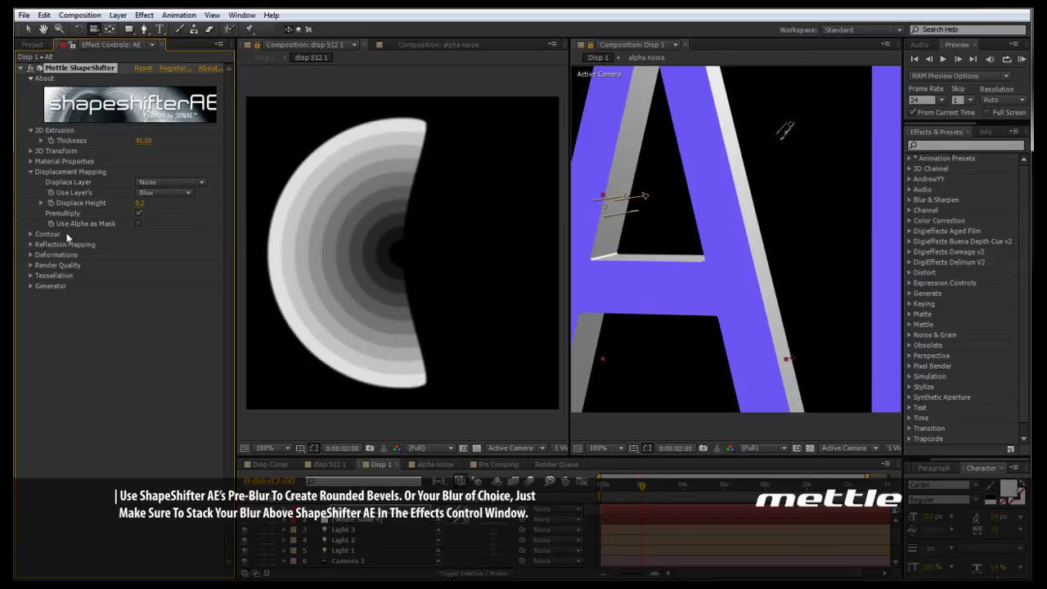
# Try toggling Premultiply and a Displace Height of 0.3 on the AE layer, and revert the changes.
pyautogui.click(139, 214)
pyautogui.click(140, 203)
pyautogui.write('.33')
pyautogui.press('BackSpace')
pyautogui.press('Return')
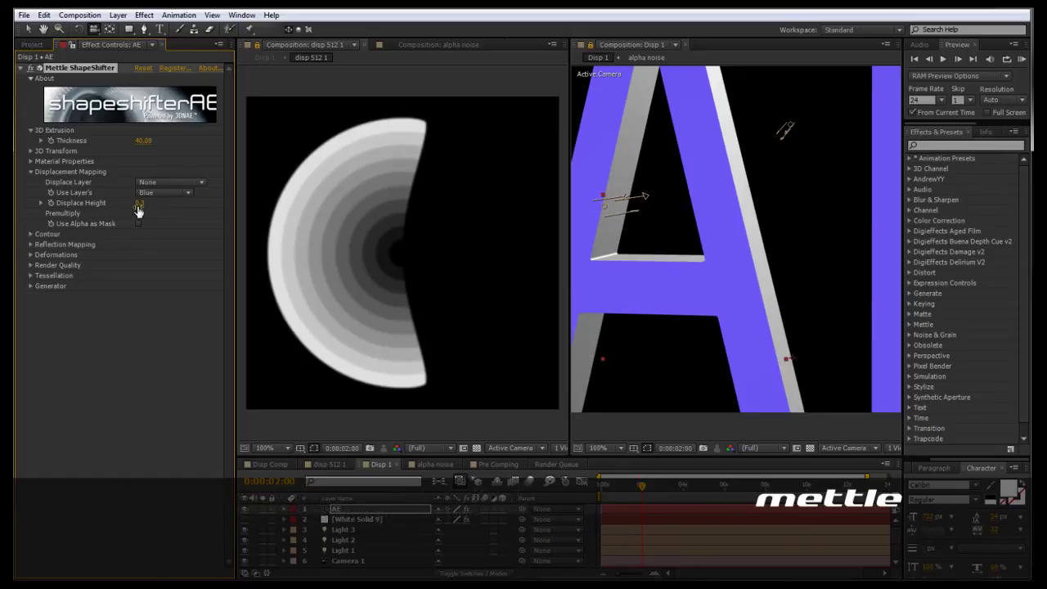
pyautogui.click(708, 279)
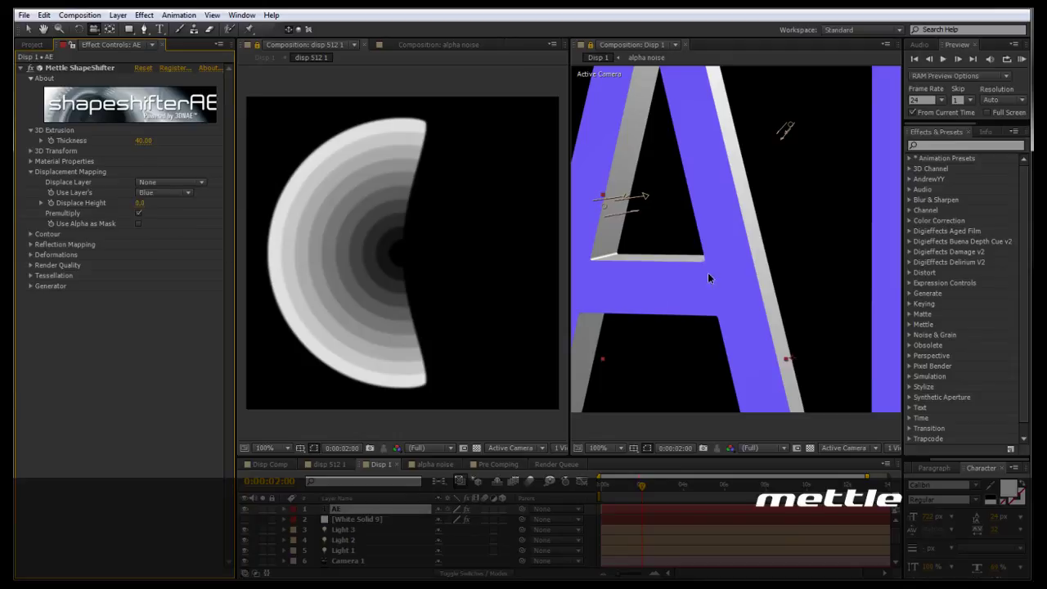
# Try Displace Heights of 0.3 and 2 on the AE text layer, bringing the value back to 0 each time.
pyautogui.click(141, 203)
pyautogui.write('.3')
pyautogui.press('Return')
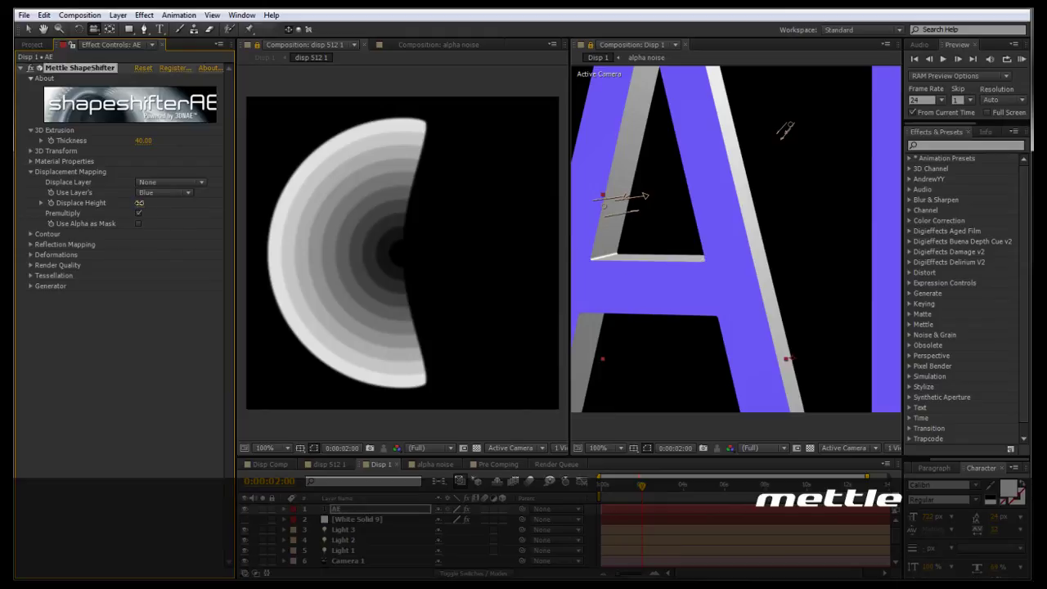
pyautogui.moveTo(139, 203); pyautogui.dragTo(136, 203)
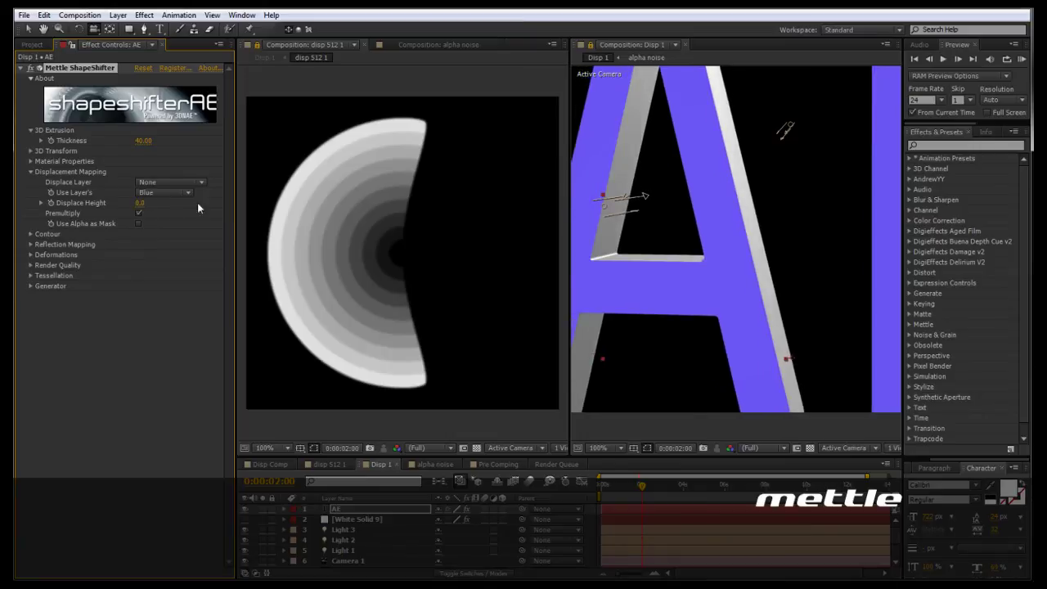
pyautogui.click(142, 203)
pyautogui.write('2')
pyautogui.press('Return')
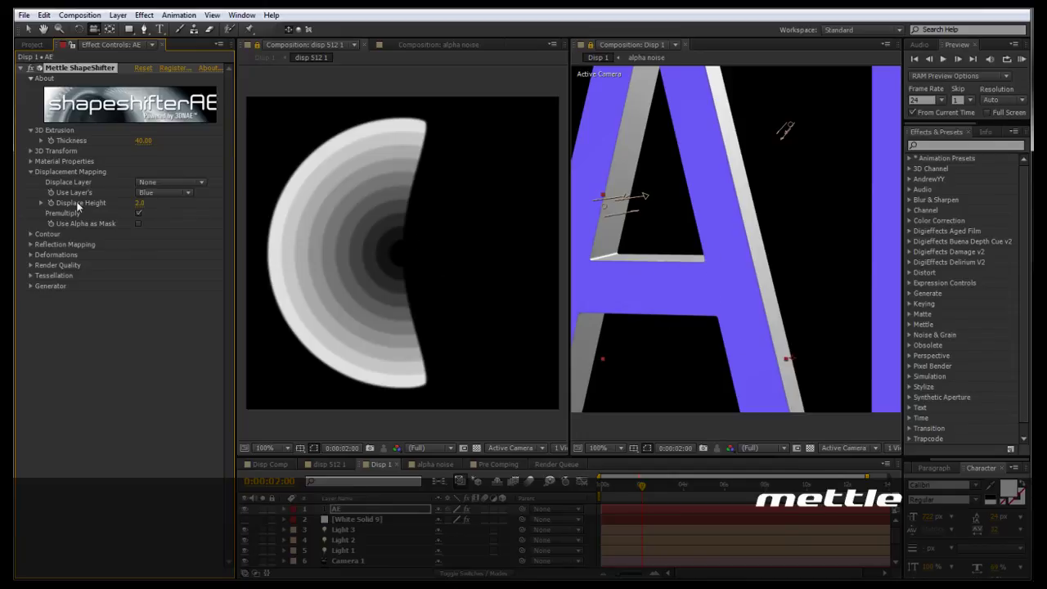
pyautogui.moveTo(140, 204); pyautogui.dragTo(137, 205)
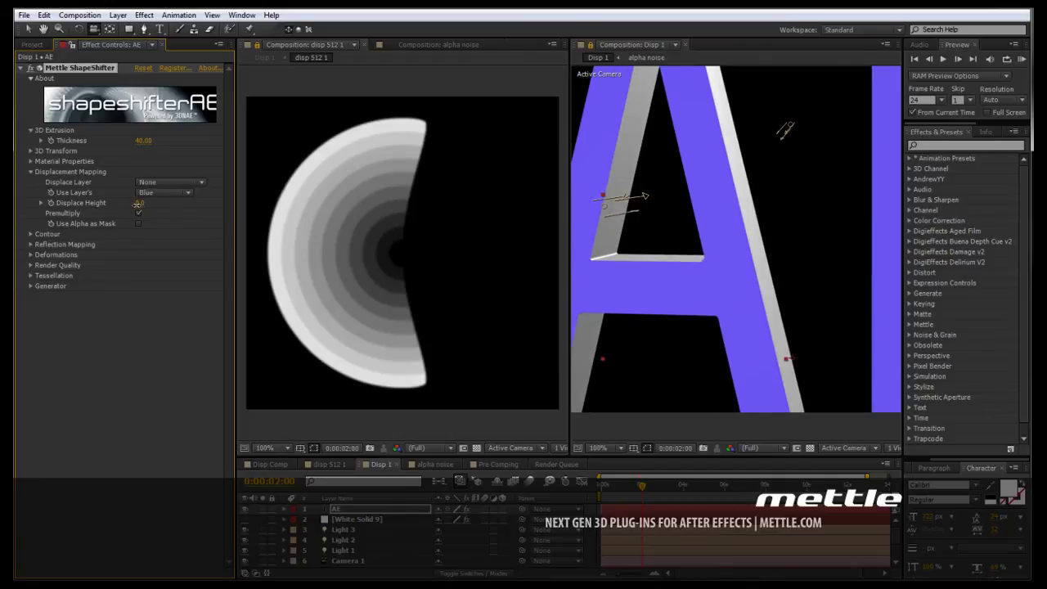
# Set the ShapeShifter Displace Height of the AE text layer to 2.
pyautogui.click(140, 203)
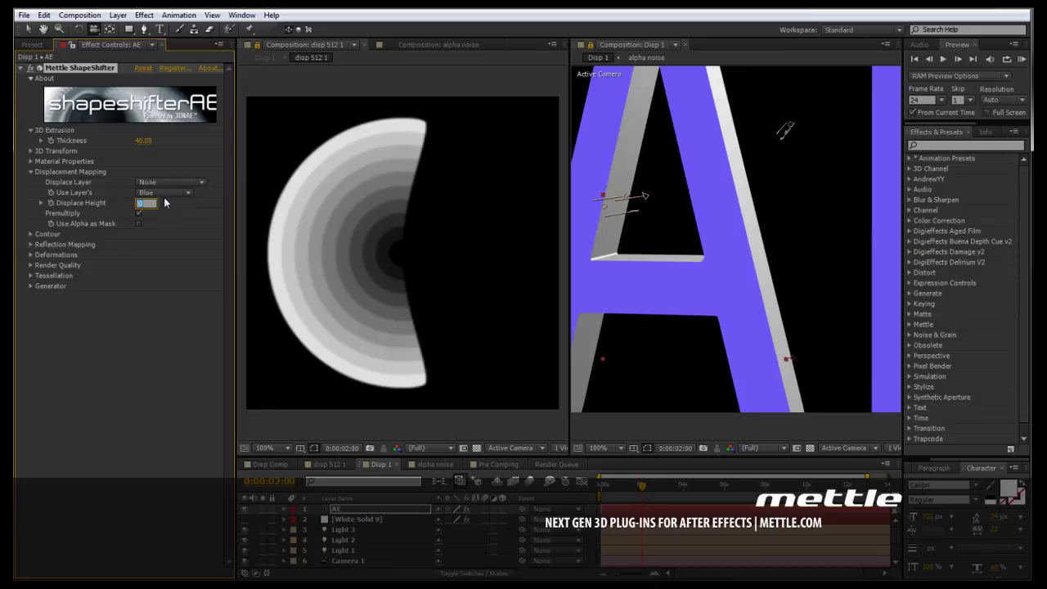
pyautogui.write('2')
pyautogui.press('Return')
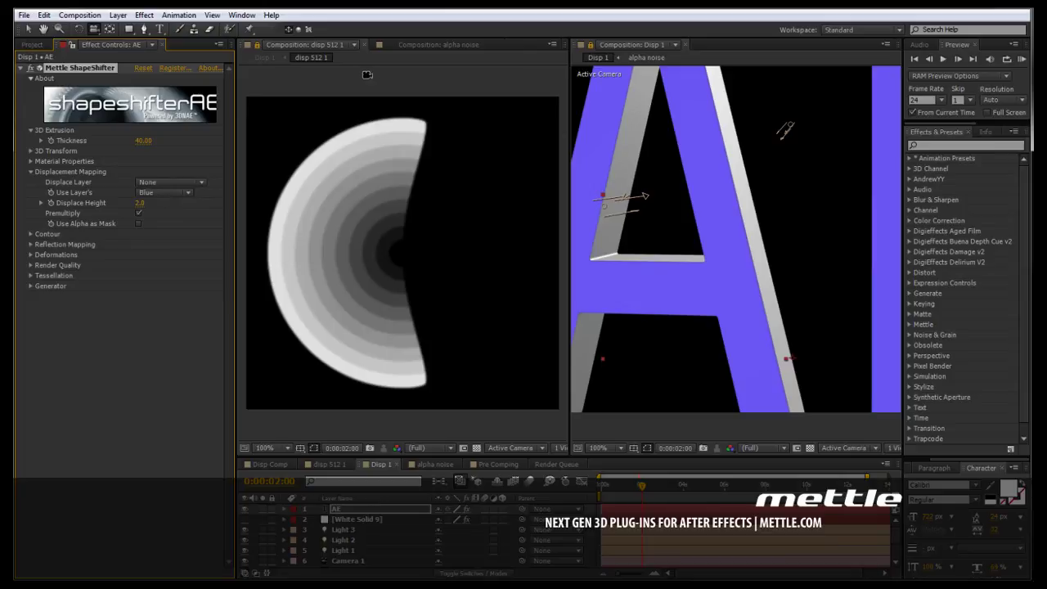
pyautogui.scroll(-4, 654, 284)
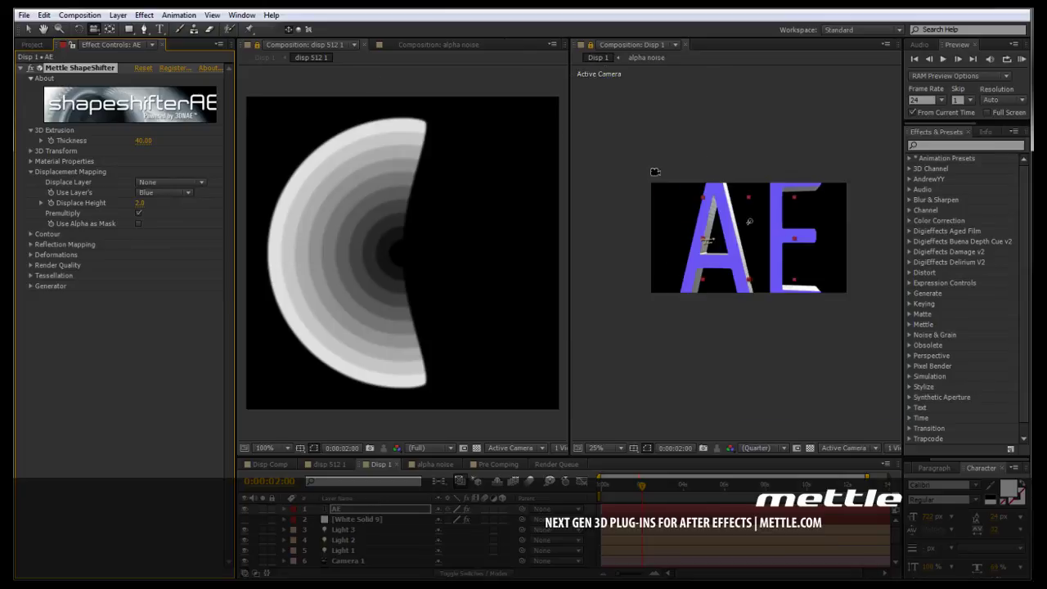
pyautogui.press('.')
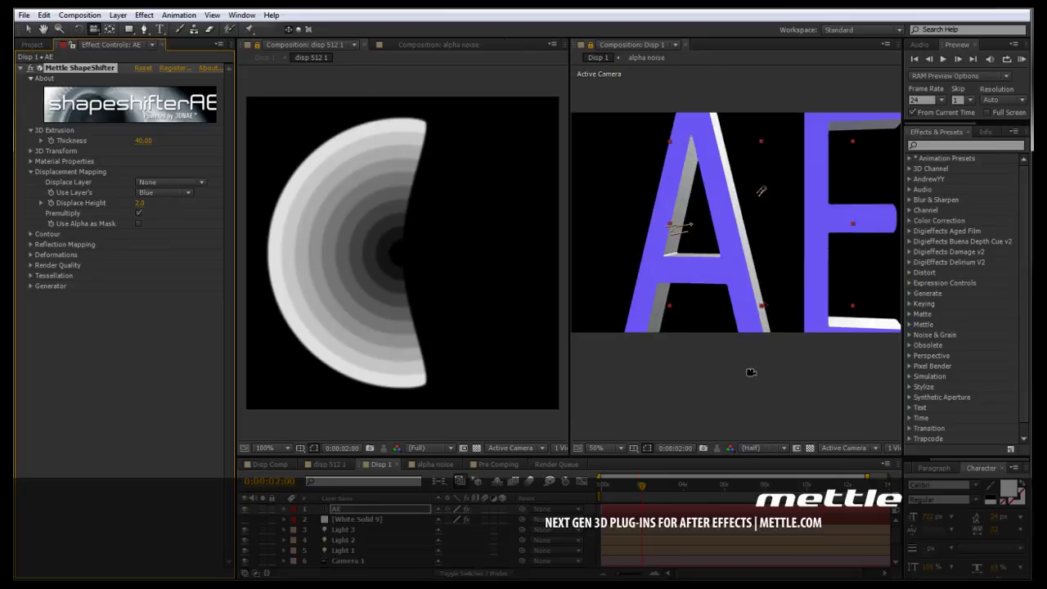